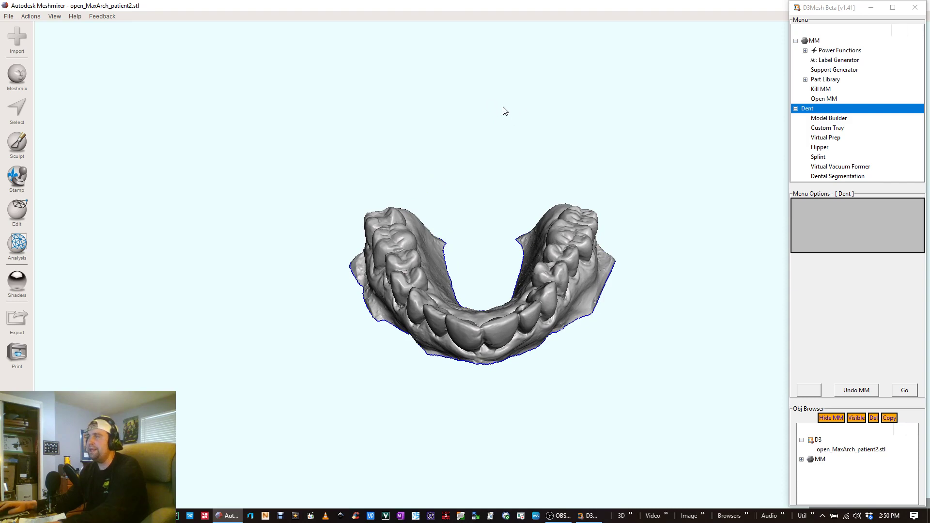
# Examine the open_MaxArch_patient2.stl arch scan from the front, the biting surfaces and the side.
pyautogui.moveTo(536, 168)
pyautogui.mouseDown(button='right')
pyautogui.moveTo(519, 211)
pyautogui.moveTo(541, 188)
pyautogui.moveTo(527, 183)
pyautogui.mouseUp(button='right')
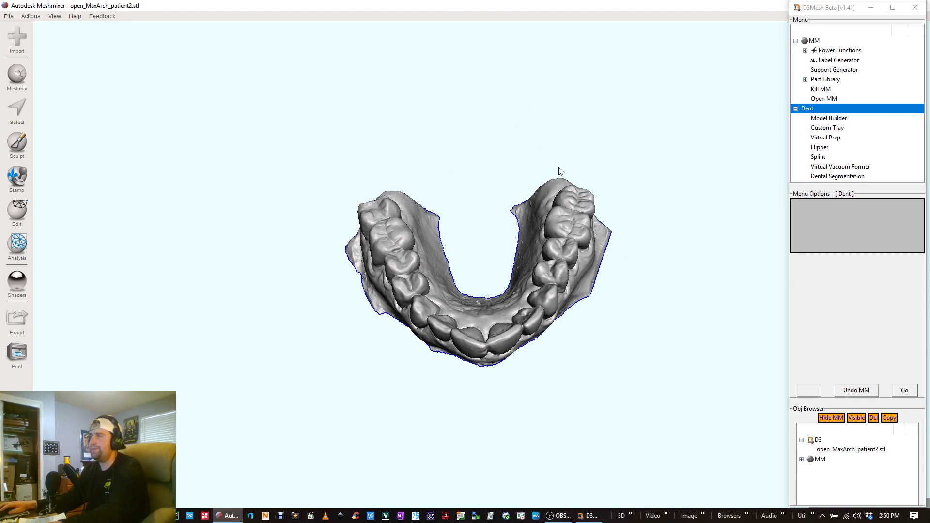
pyautogui.moveTo(561, 225); pyautogui.dragTo(492, 111, button='right')
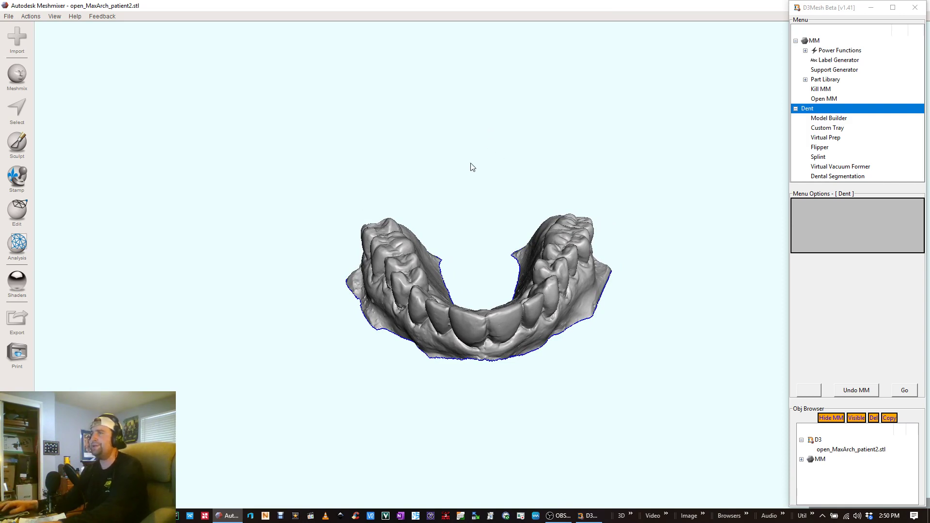
pyautogui.moveTo(472, 167); pyautogui.dragTo(480, 148, button='right')
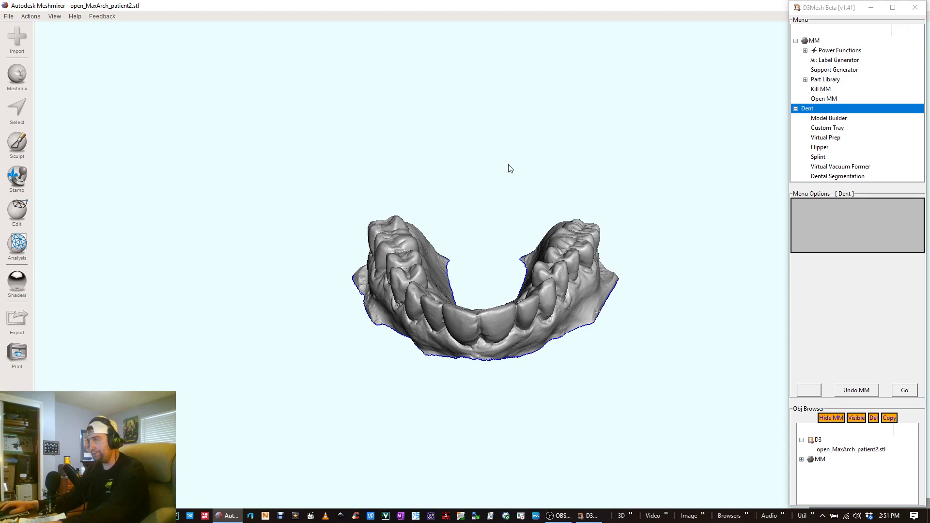
pyautogui.moveTo(466, 161)
pyautogui.mouseDown(button='right')
pyautogui.moveTo(468, 206)
pyautogui.moveTo(479, 165)
pyautogui.mouseUp(button='right')
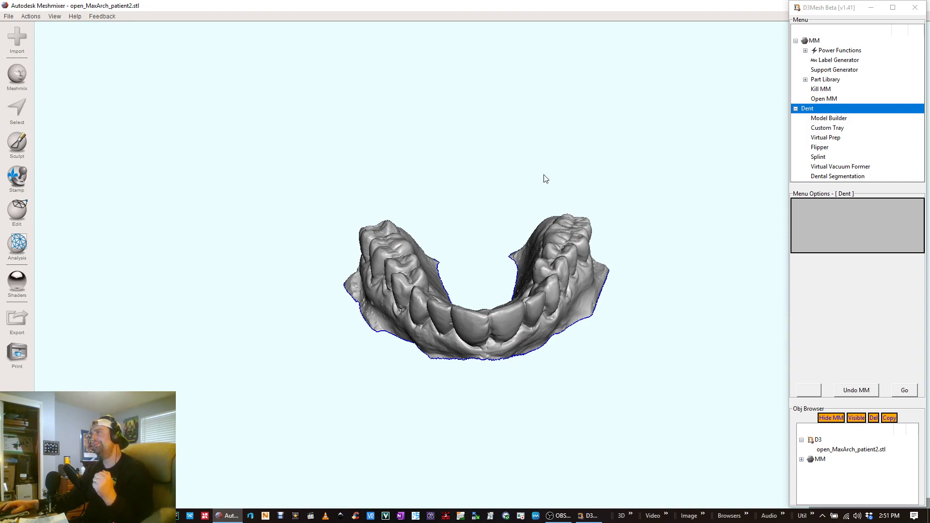
pyautogui.moveTo(545, 179); pyautogui.dragTo(555, 225, button='right')
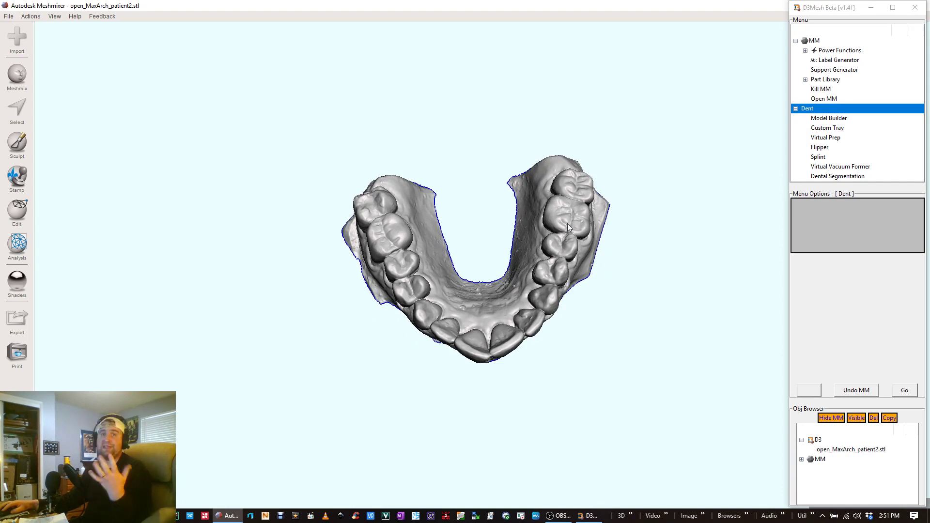
pyautogui.moveTo(567, 204)
pyautogui.mouseDown(button='right')
pyautogui.moveTo(557, 245)
pyautogui.moveTo(561, 192)
pyautogui.mouseUp(button='right')
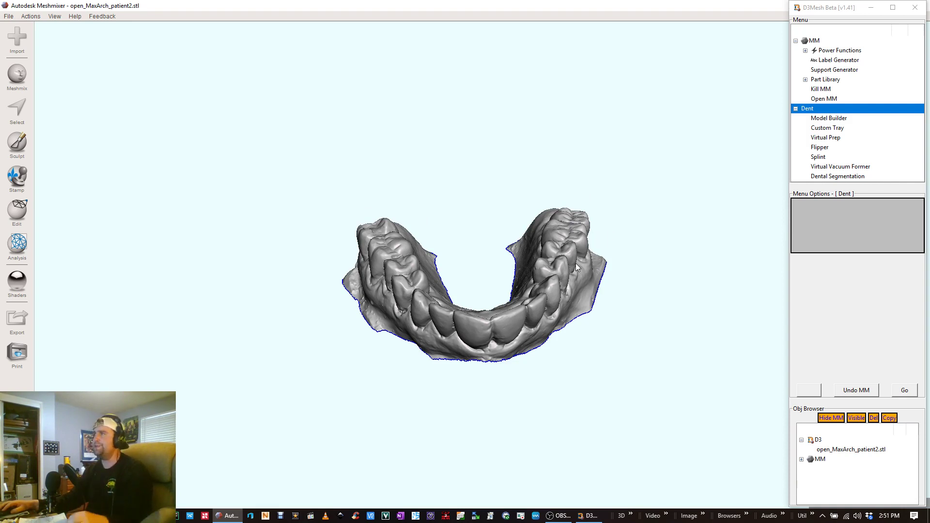
pyautogui.moveTo(575, 263); pyautogui.dragTo(551, 239, button='right')
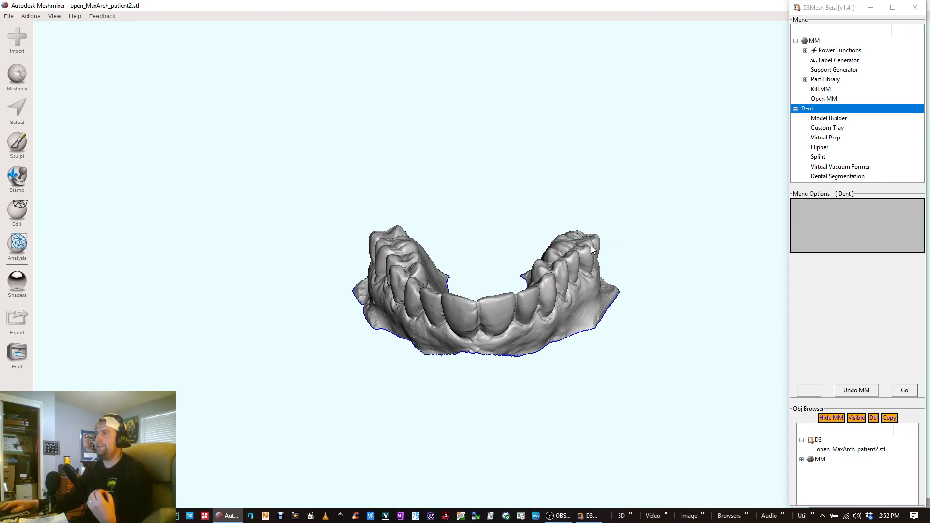
pyautogui.moveTo(591, 249); pyautogui.dragTo(590, 245, button='right')
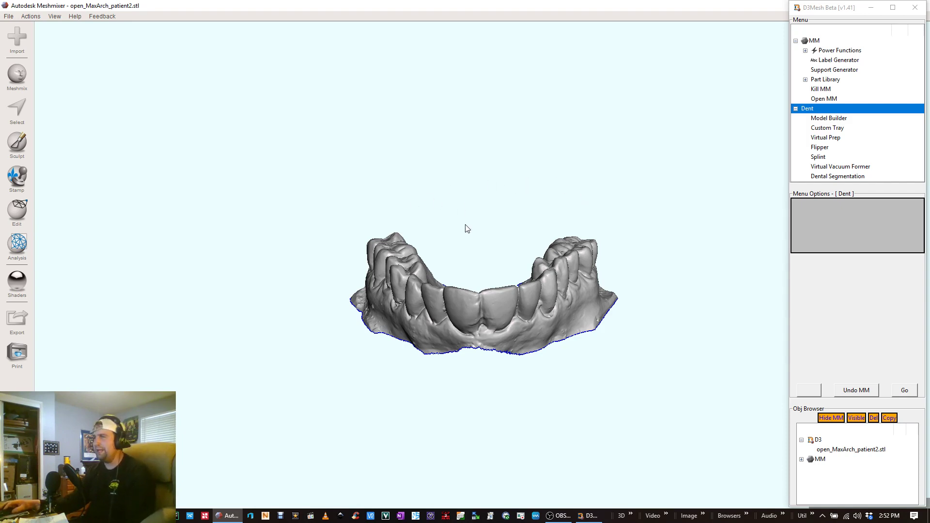
pyautogui.moveTo(465, 228)
pyautogui.mouseDown(button='right')
pyautogui.moveTo(482, 194)
pyautogui.moveTo(541, 191)
pyautogui.moveTo(442, 246)
pyautogui.moveTo(481, 217)
pyautogui.moveTo(478, 206)
pyautogui.moveTo(473, 213)
pyautogui.mouseUp(button='right')
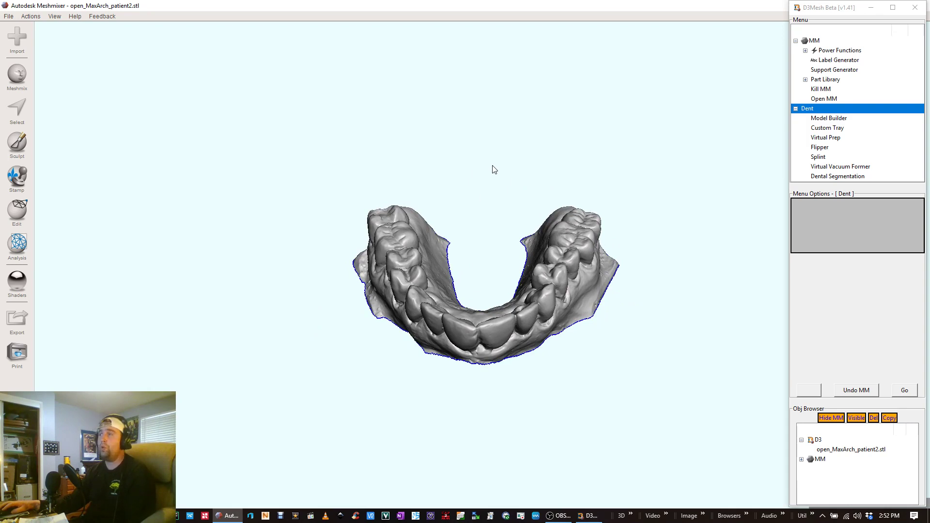
pyautogui.moveTo(504, 170); pyautogui.dragTo(484, 133, button='right')
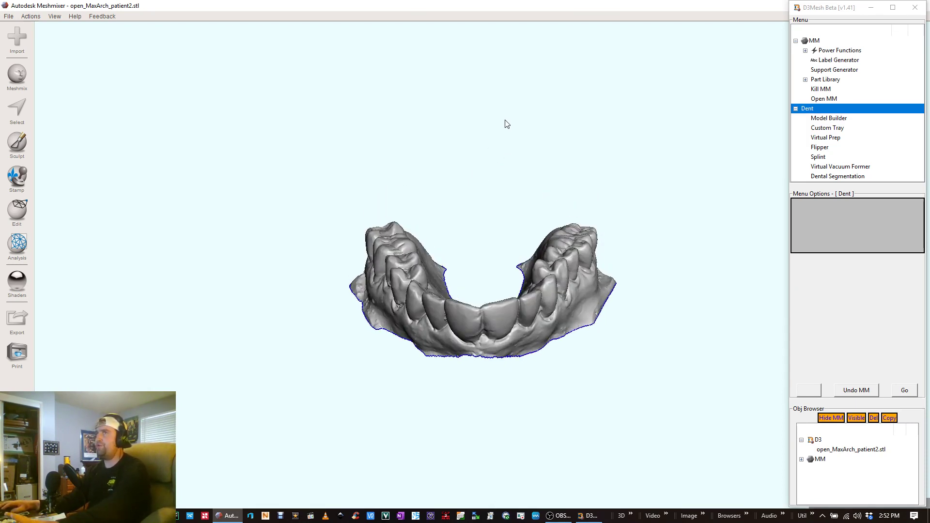
pyautogui.moveTo(492, 175)
pyautogui.mouseDown(button='right')
pyautogui.moveTo(488, 213)
pyautogui.moveTo(509, 166)
pyautogui.mouseUp(button='right')
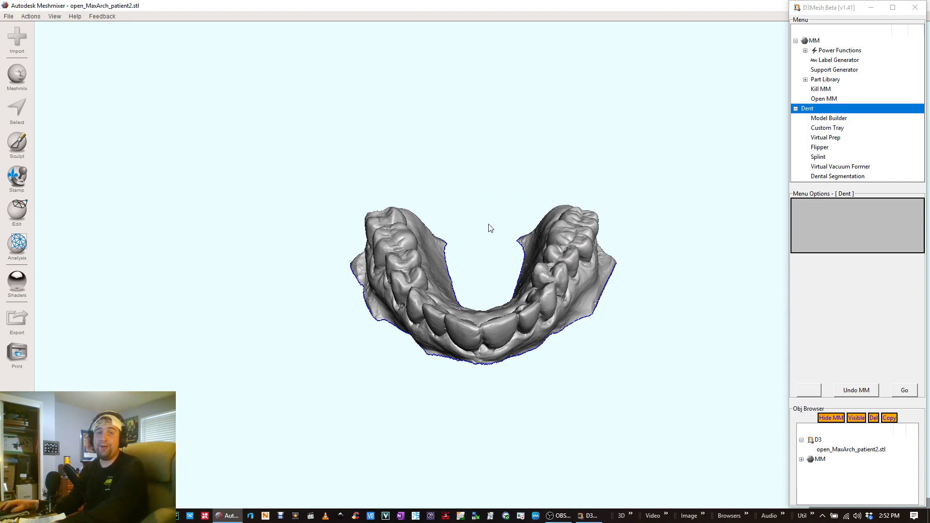
pyautogui.moveTo(501, 181)
pyautogui.mouseDown(button='right')
pyautogui.moveTo(506, 208)
pyautogui.moveTo(479, 170)
pyautogui.moveTo(492, 181)
pyautogui.mouseUp(button='right')
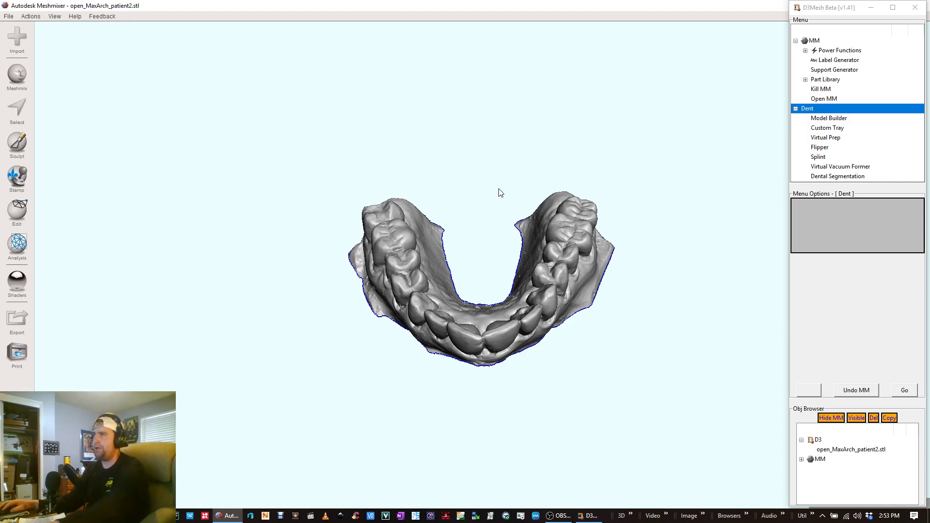
pyautogui.moveTo(505, 178)
pyautogui.mouseDown(button='right')
pyautogui.moveTo(498, 191)
pyautogui.moveTo(524, 176)
pyautogui.moveTo(507, 179)
pyautogui.mouseUp(button='right')
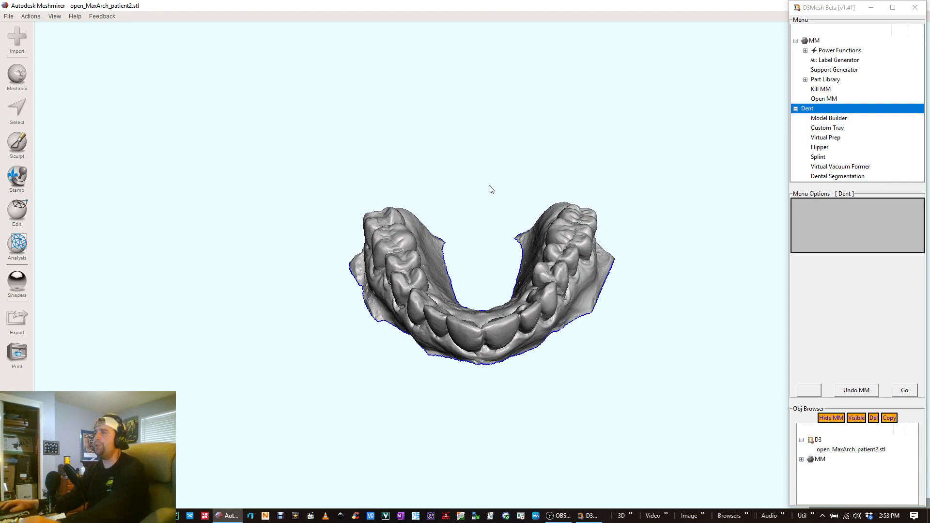
pyautogui.moveTo(494, 221); pyautogui.dragTo(496, 199, button='right')
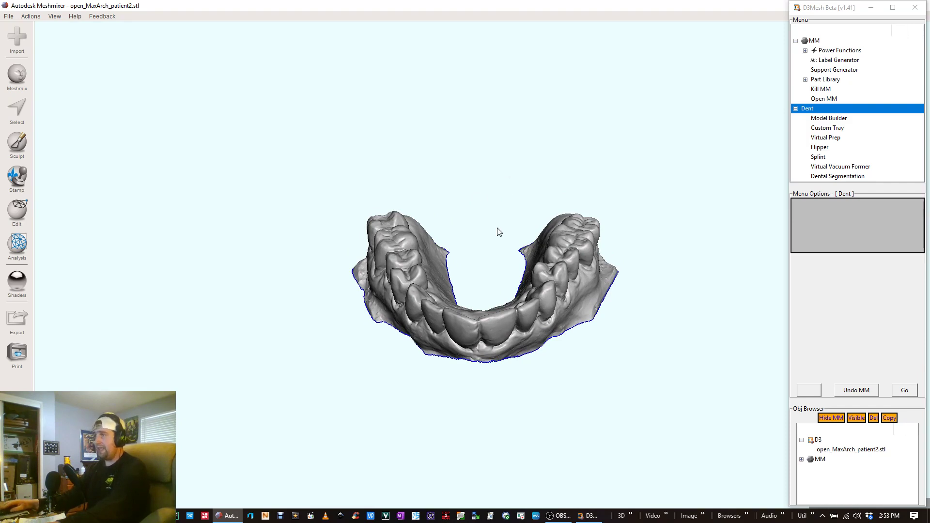
pyautogui.moveTo(499, 232); pyautogui.dragTo(495, 209, button='right')
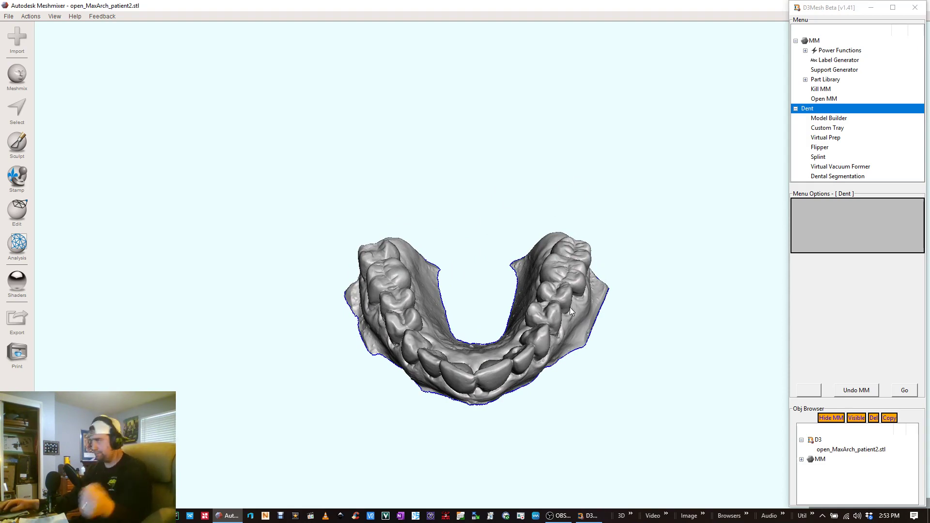
pyautogui.moveTo(559, 290); pyautogui.dragTo(555, 248, button='right')
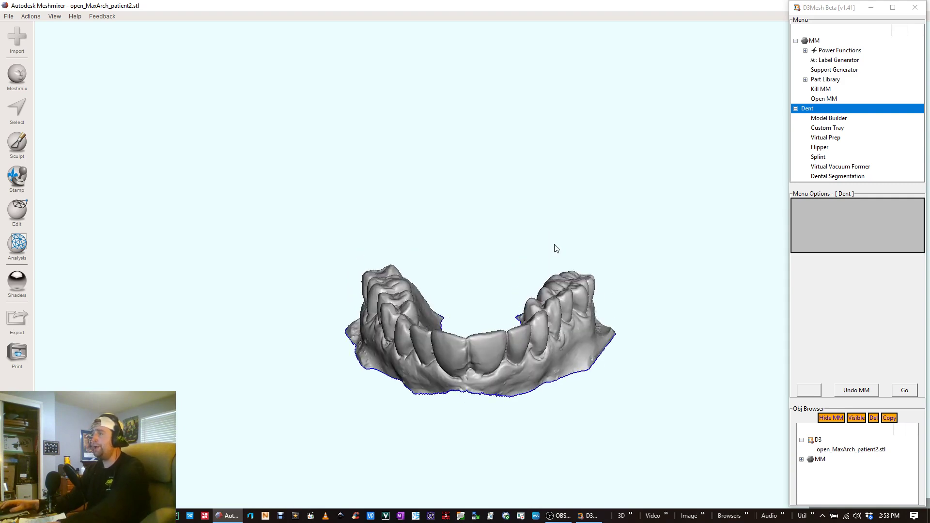
pyautogui.moveTo(454, 253); pyautogui.dragTo(441, 207, button='middle')
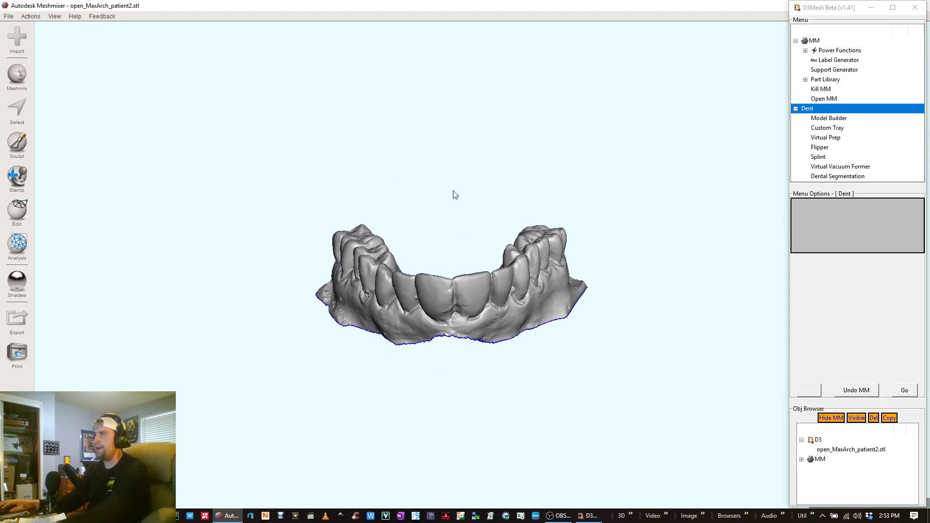
pyautogui.moveTo(454, 194); pyautogui.dragTo(551, 259, button='right')
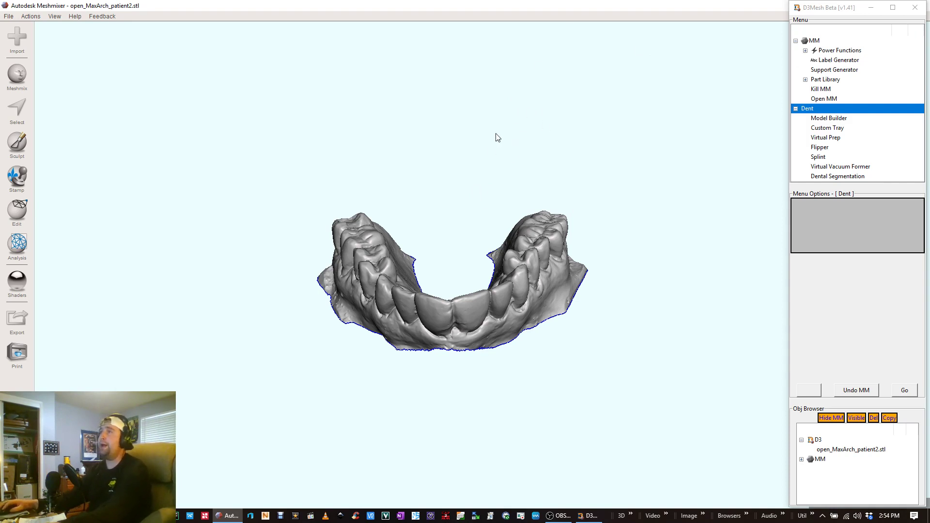
pyautogui.moveTo(496, 134); pyautogui.dragTo(514, 139, button='right')
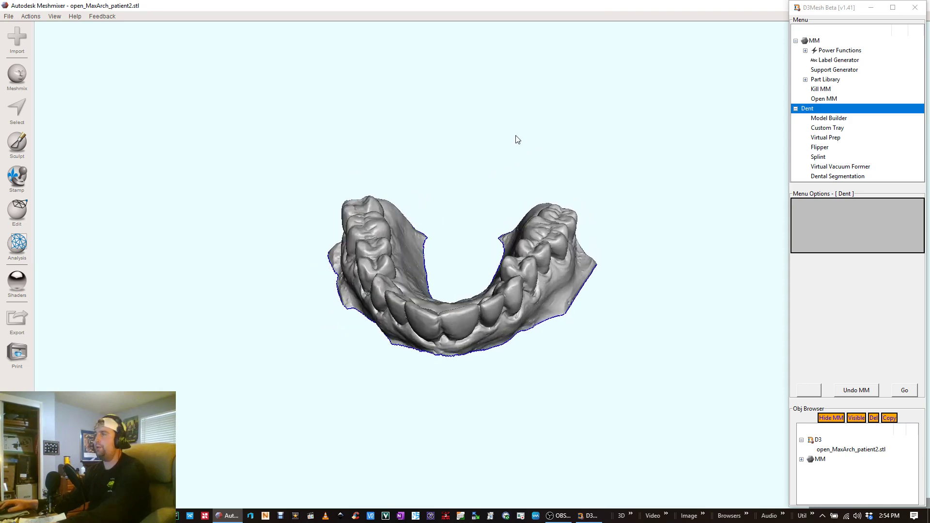
pyautogui.moveTo(490, 187); pyautogui.dragTo(530, 198, button='right')
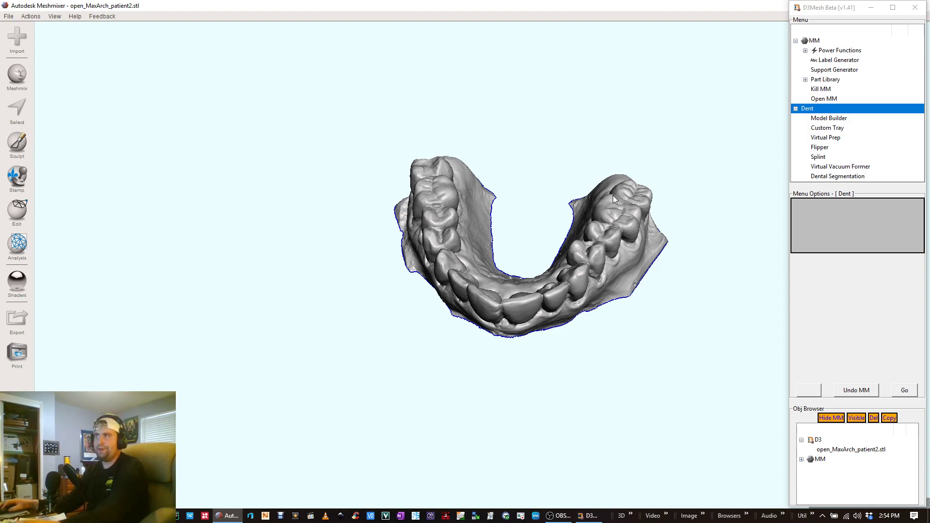
pyautogui.moveTo(620, 242); pyautogui.dragTo(468, 236, button='right')
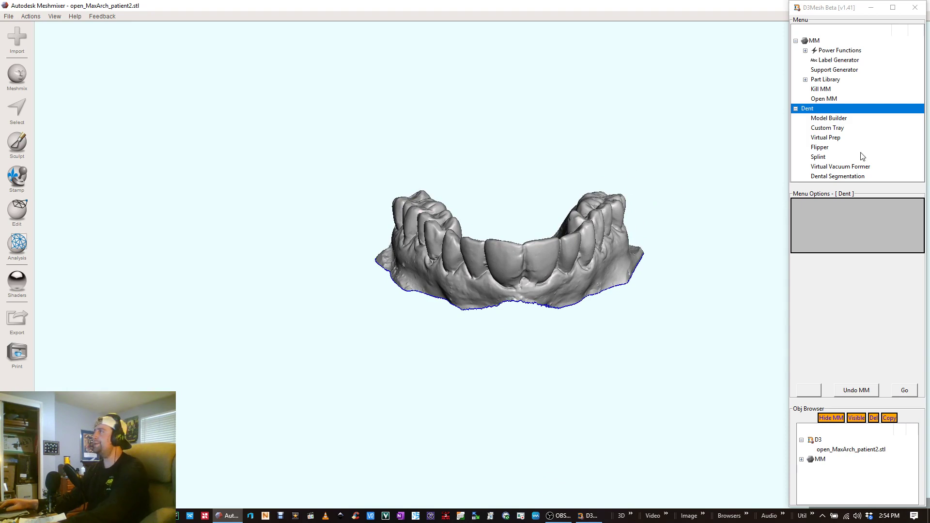
pyautogui.moveTo(573, 122); pyautogui.dragTo(518, 202, button='right')
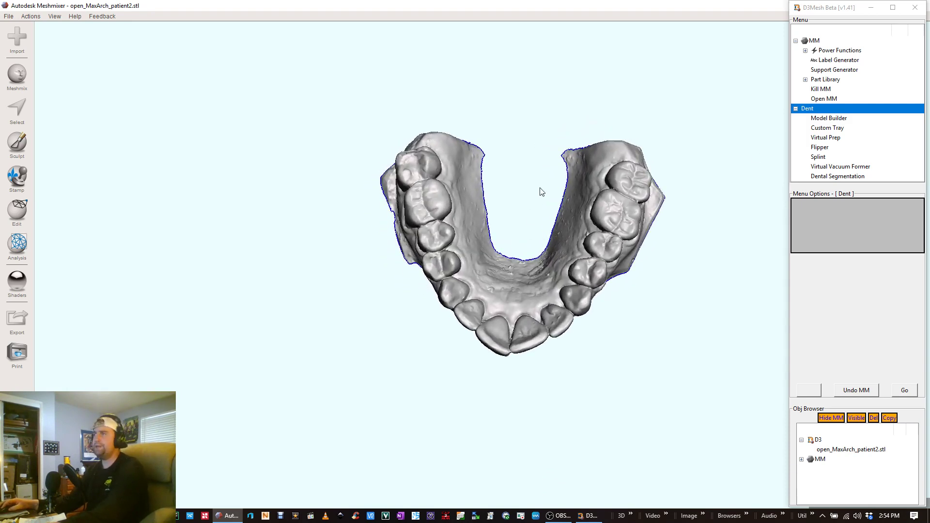
pyautogui.moveTo(596, 202); pyautogui.dragTo(600, 118, button='right')
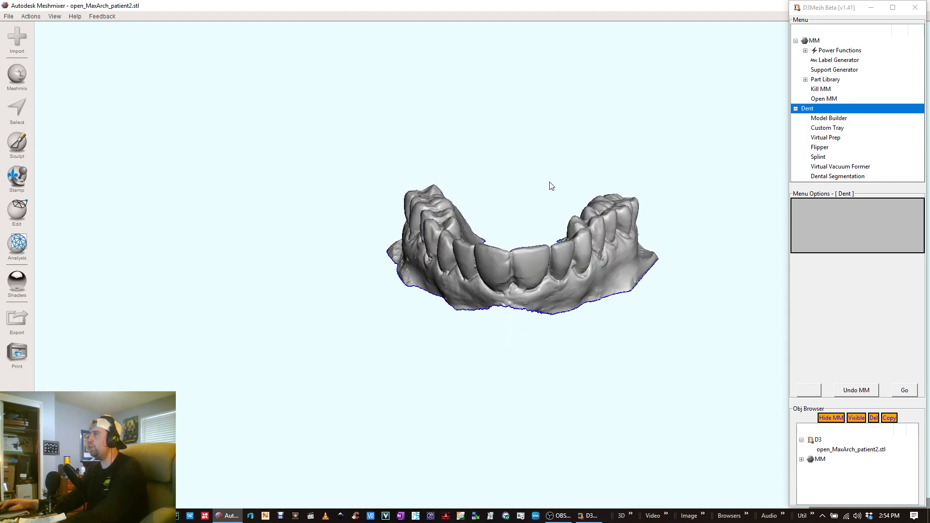
pyautogui.moveTo(551, 185); pyautogui.dragTo(613, 199, button='right')
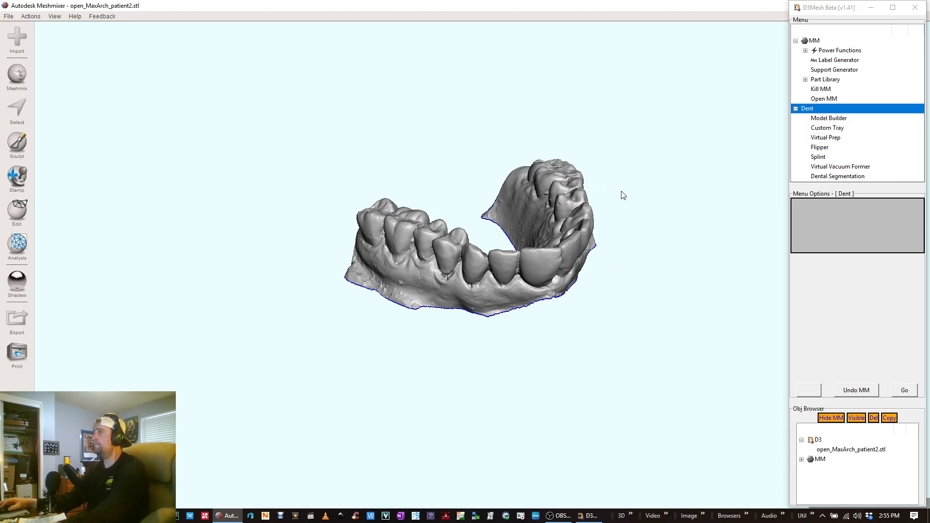
pyautogui.moveTo(596, 227)
pyautogui.mouseDown(button='right')
pyautogui.moveTo(556, 217)
pyautogui.moveTo(531, 179)
pyautogui.moveTo(599, 203)
pyautogui.moveTo(498, 231)
pyautogui.moveTo(604, 260)
pyautogui.moveTo(487, 259)
pyautogui.moveTo(567, 189)
pyautogui.moveTo(575, 245)
pyautogui.moveTo(609, 237)
pyautogui.moveTo(564, 246)
pyautogui.moveTo(593, 235)
pyautogui.moveTo(603, 212)
pyautogui.mouseUp(button='right')
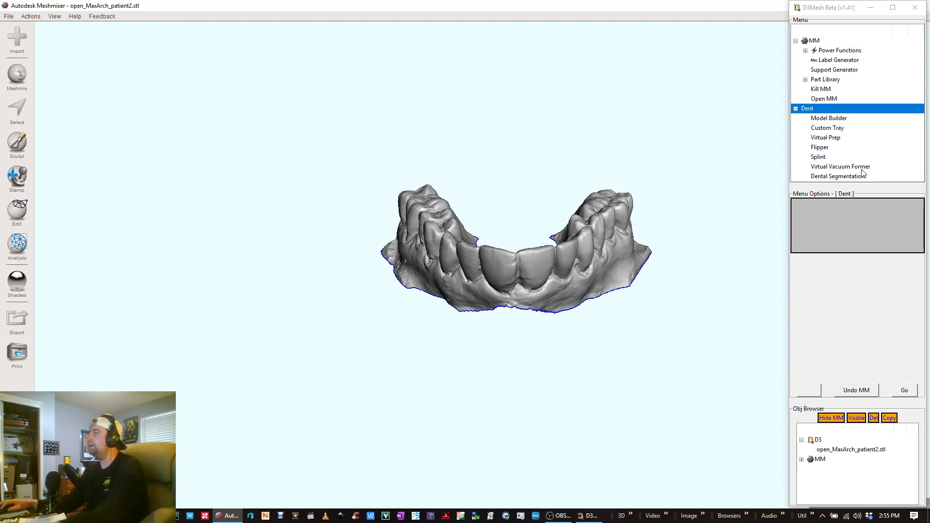
# Start the Virtual Vacuum Former on the arch scan and move the object list clear of the model.
pyautogui.click(824, 167)
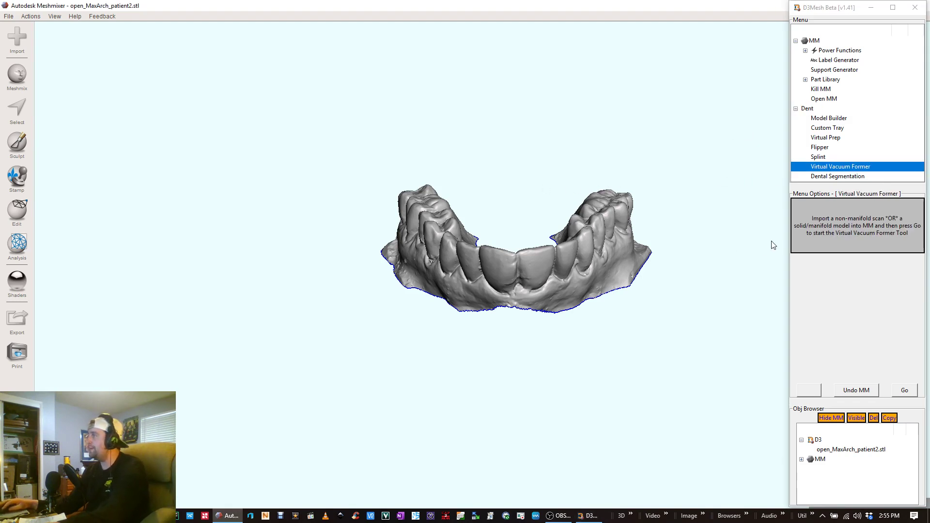
pyautogui.moveTo(466, 158); pyautogui.dragTo(466, 234, button='right')
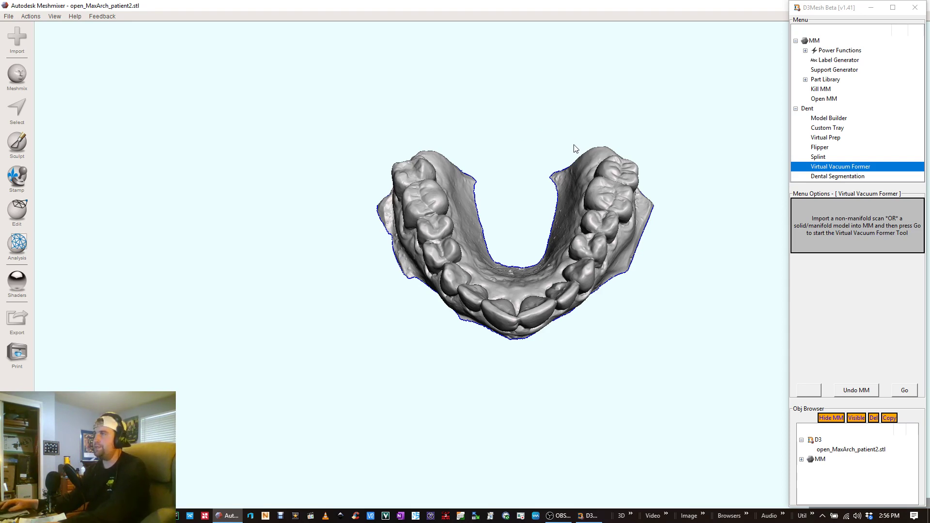
pyautogui.moveTo(540, 141); pyautogui.dragTo(538, 110, button='right')
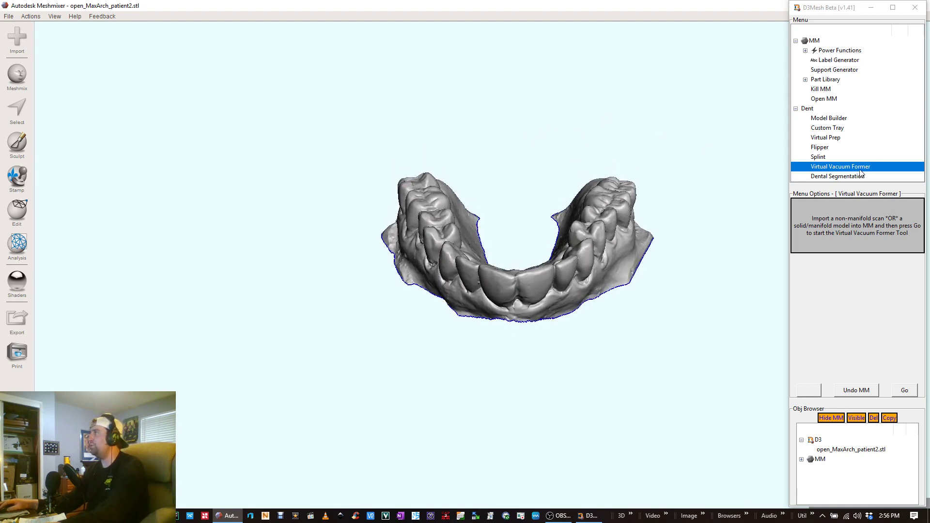
pyautogui.moveTo(621, 160); pyautogui.dragTo(508, 173, button='right')
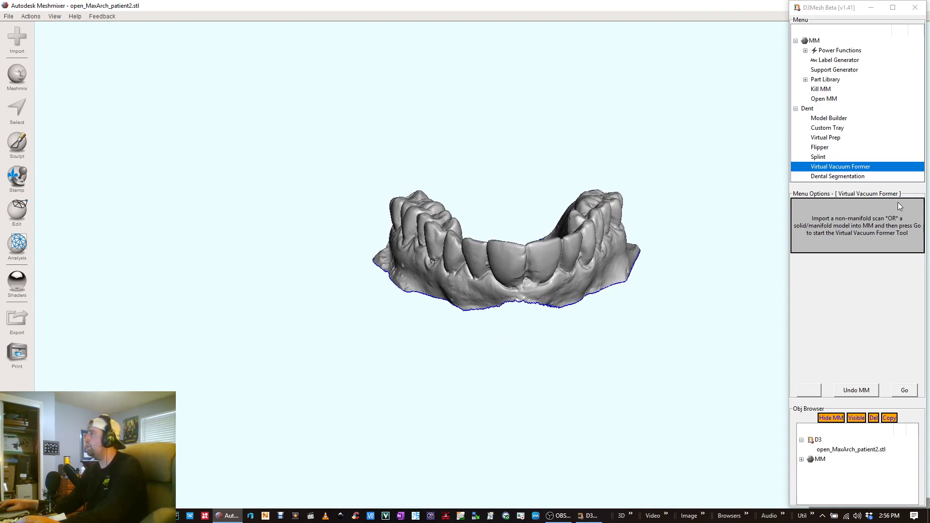
pyautogui.click(904, 391)
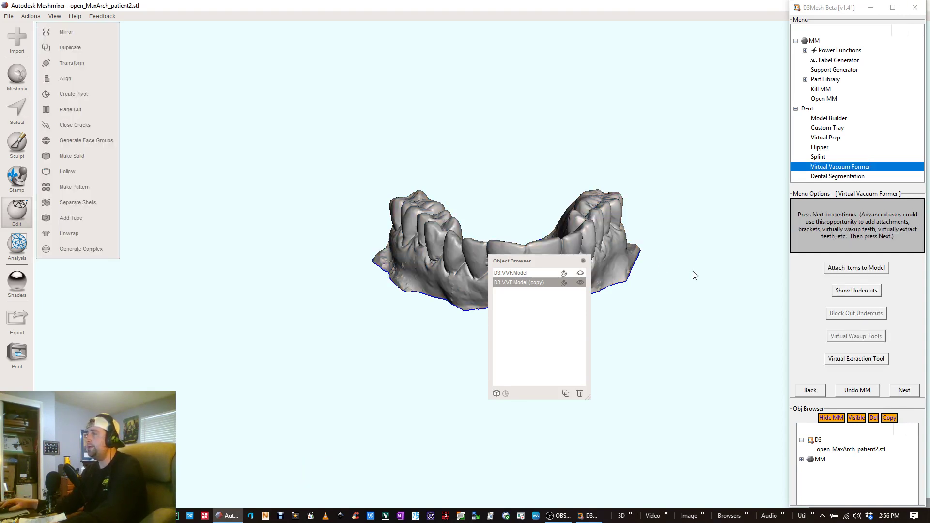
pyautogui.moveTo(521, 259); pyautogui.dragTo(679, 344)
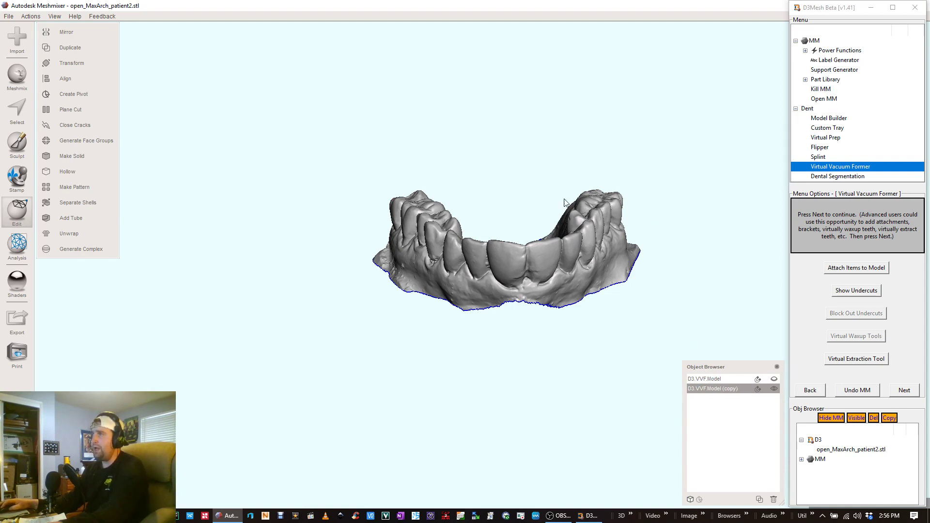
# Inspect the vacuum former model's biting surfaces and the outer side of its teeth and gums.
pyautogui.moveTo(578, 137); pyautogui.dragTo(570, 157, button='right')
pyautogui.moveTo(478, 187); pyautogui.dragTo(522, 201, button='right')
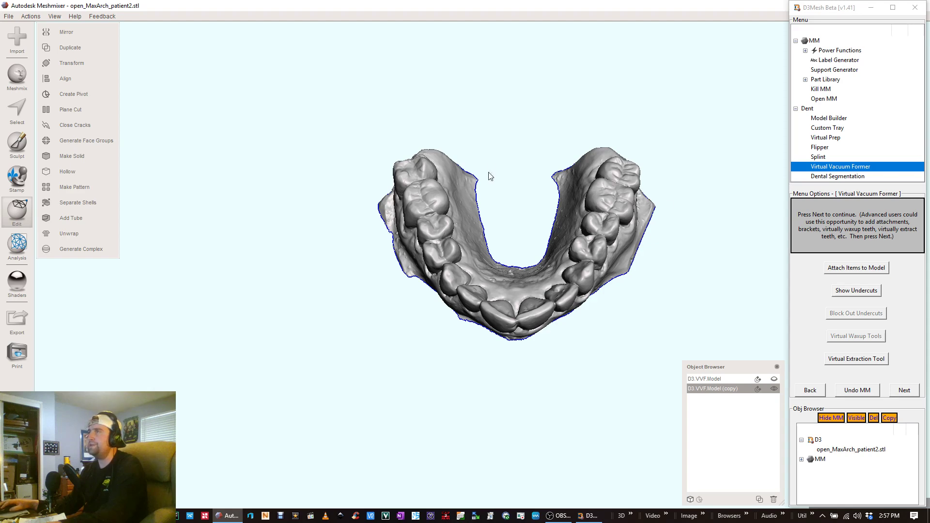
pyautogui.moveTo(489, 176); pyautogui.dragTo(500, 144, button='right')
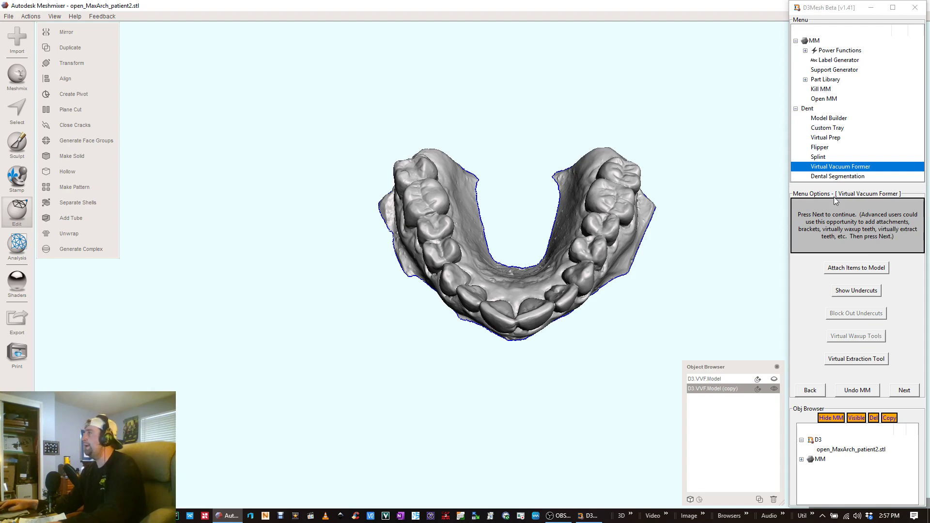
pyautogui.moveTo(497, 154); pyautogui.dragTo(412, 59, button='right')
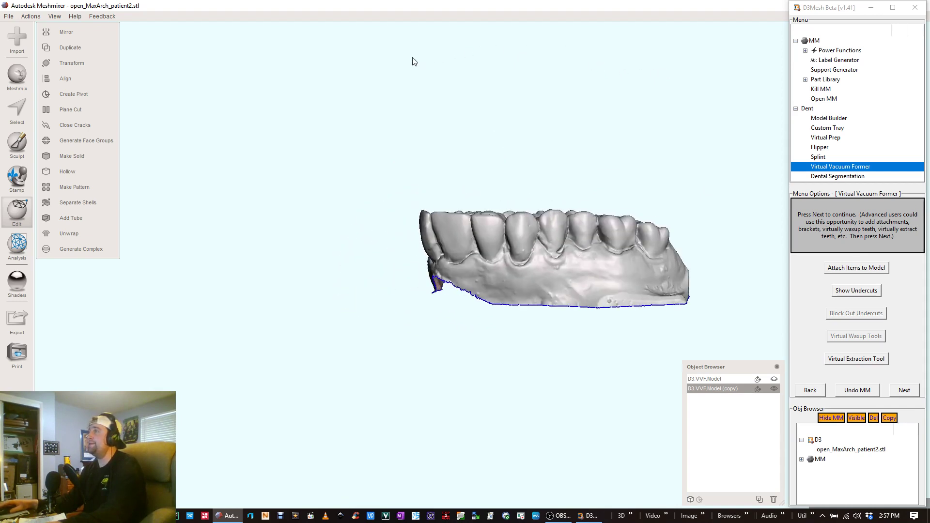
pyautogui.moveTo(693, 179); pyautogui.dragTo(610, 181, button='right')
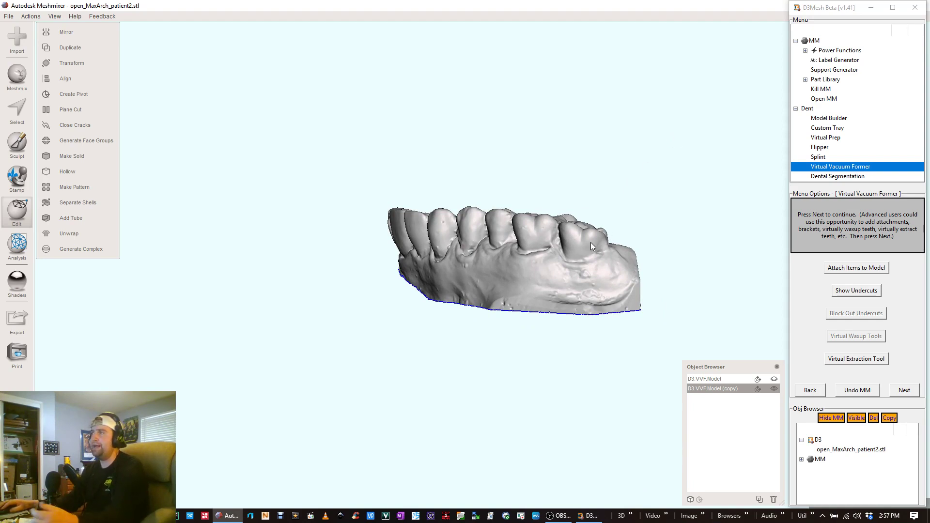
# Examine the vacuum former model's outer tooth and gum surfaces on both sides, its front and its biting surfaces.
pyautogui.moveTo(590, 242); pyautogui.dragTo(614, 238, button='right')
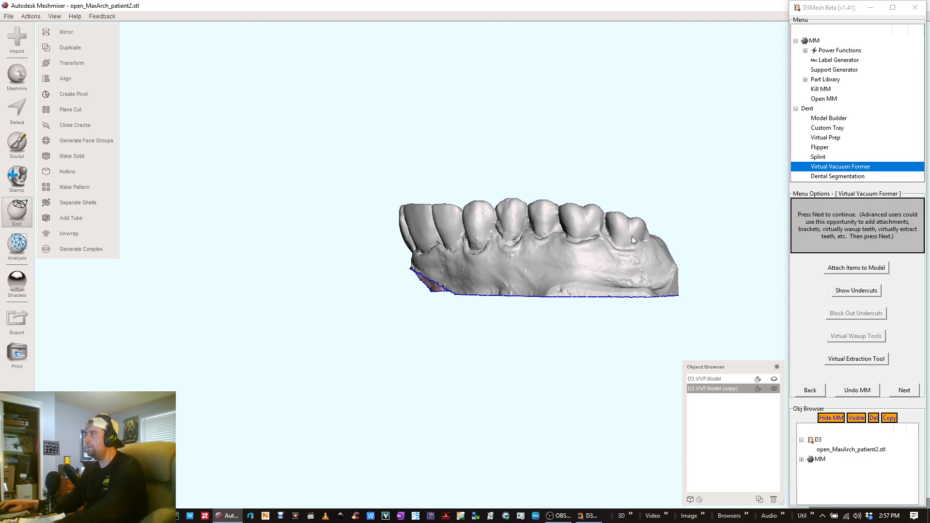
pyautogui.moveTo(531, 216); pyautogui.dragTo(486, 234, button='right')
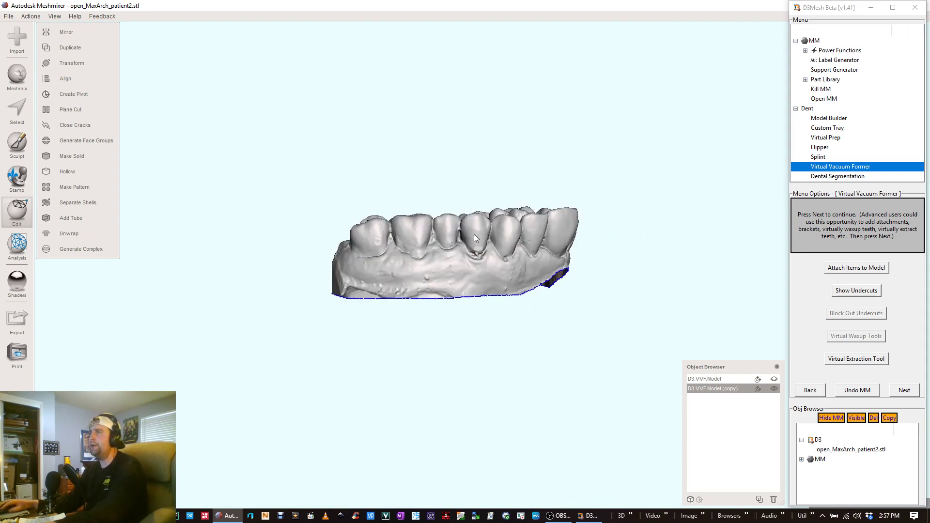
pyautogui.moveTo(550, 225); pyautogui.dragTo(551, 274, button='right')
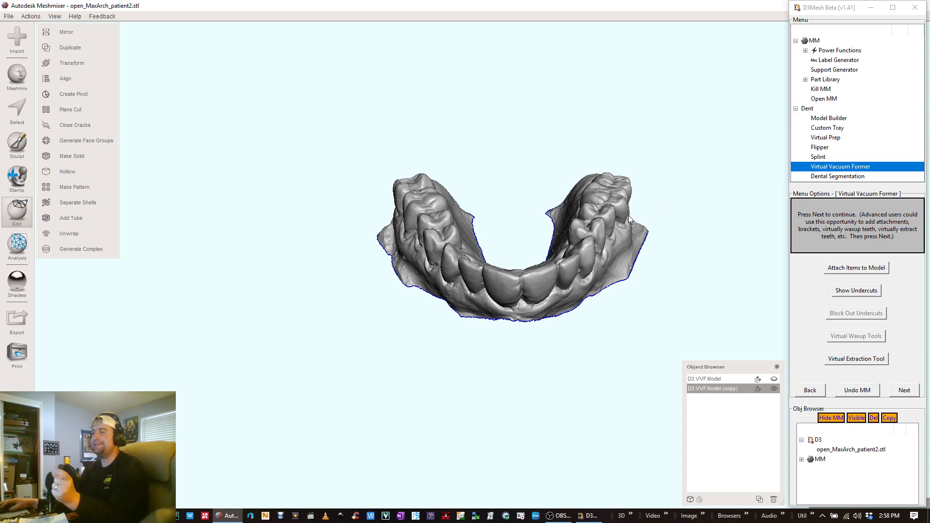
pyautogui.moveTo(696, 238); pyautogui.dragTo(737, 198, button='right')
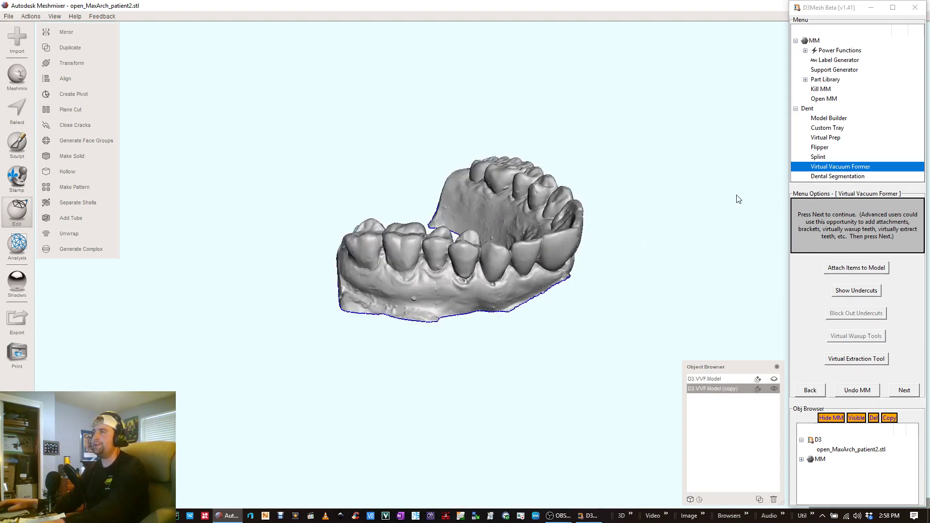
pyautogui.moveTo(625, 205); pyautogui.dragTo(865, 253, button='right')
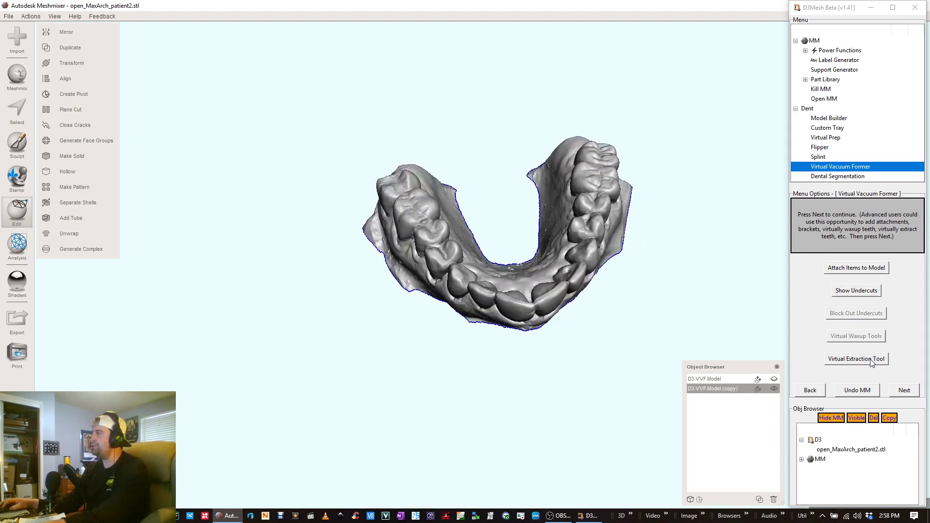
pyautogui.moveTo(570, 227); pyautogui.dragTo(650, 245, button='right')
pyautogui.moveTo(677, 214); pyautogui.dragTo(585, 262, button='right')
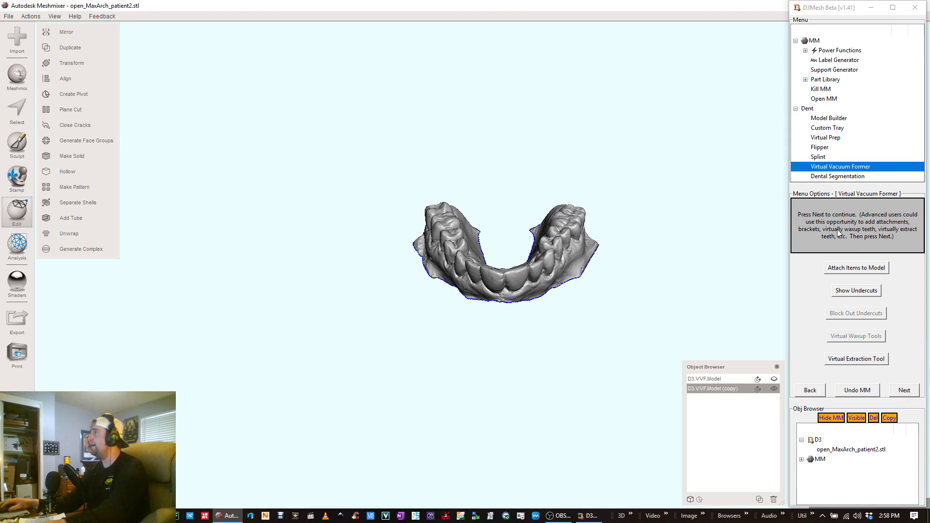
# Continue to the appliance border outline stage without adding attachments, accepting the shape-preserving mesh reduction to a budget of 100000 triangles.
pyautogui.click(905, 390)
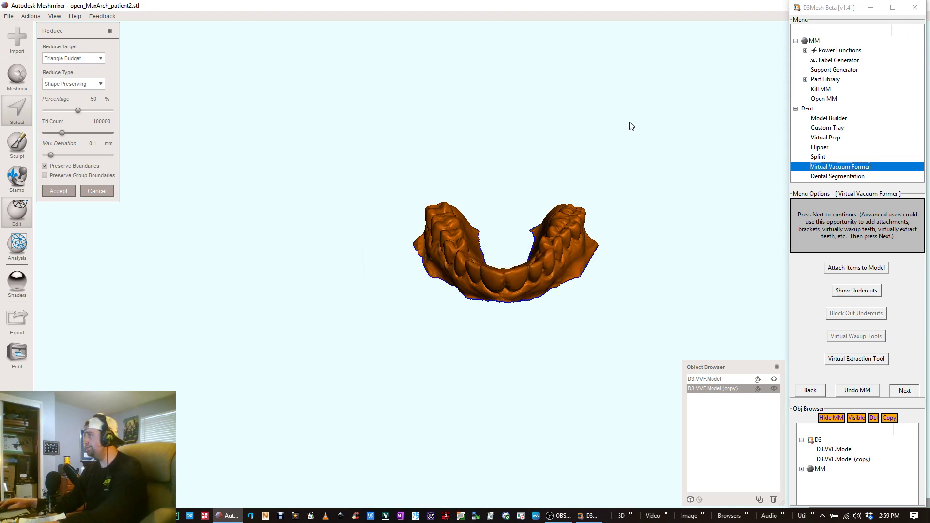
pyautogui.press('Return')
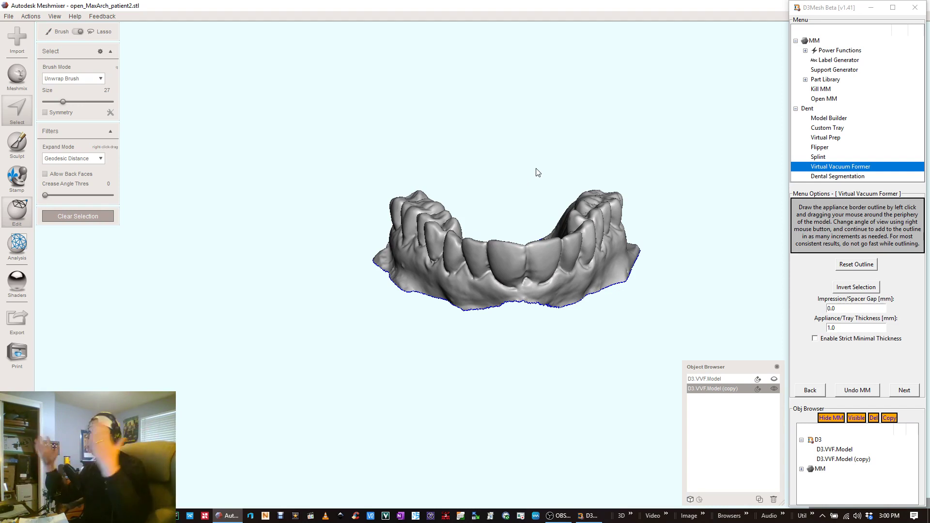
# Examine the gum line along the outer side of the back teeth from several angles to plan the appliance border.
pyautogui.moveTo(527, 156); pyautogui.dragTo(588, 192, button='right')
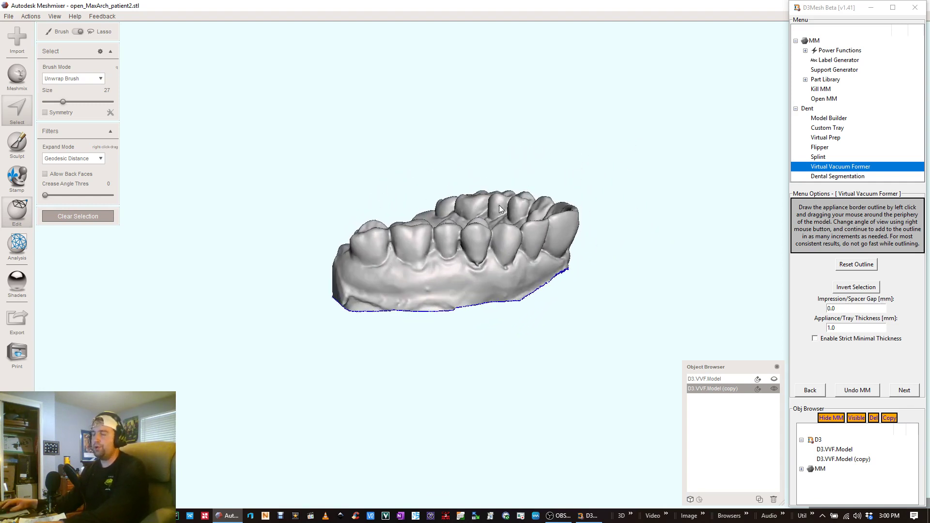
pyautogui.moveTo(467, 249)
pyautogui.mouseDown(button='right')
pyautogui.moveTo(504, 243)
pyautogui.moveTo(470, 245)
pyautogui.mouseUp(button='right')
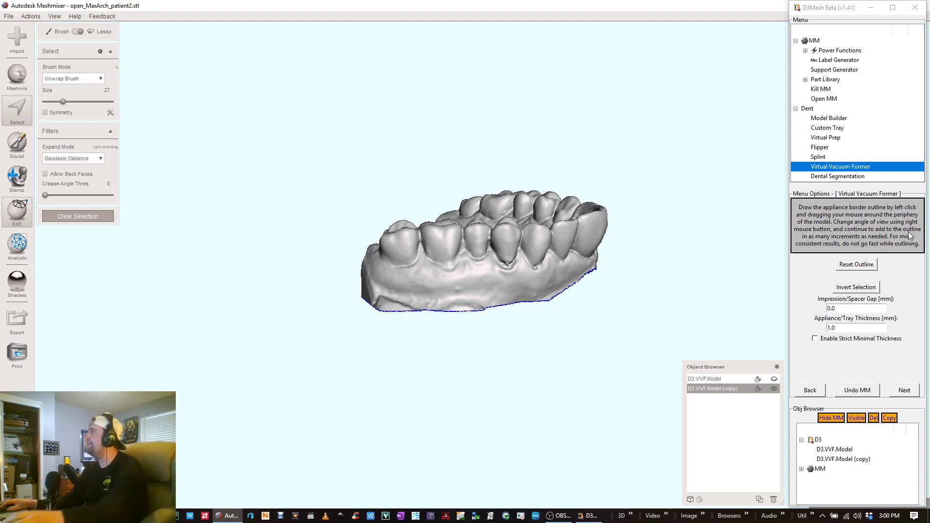
pyautogui.moveTo(591, 231); pyautogui.dragTo(640, 251, button='right')
pyautogui.moveTo(504, 260); pyautogui.dragTo(462, 232, button='right')
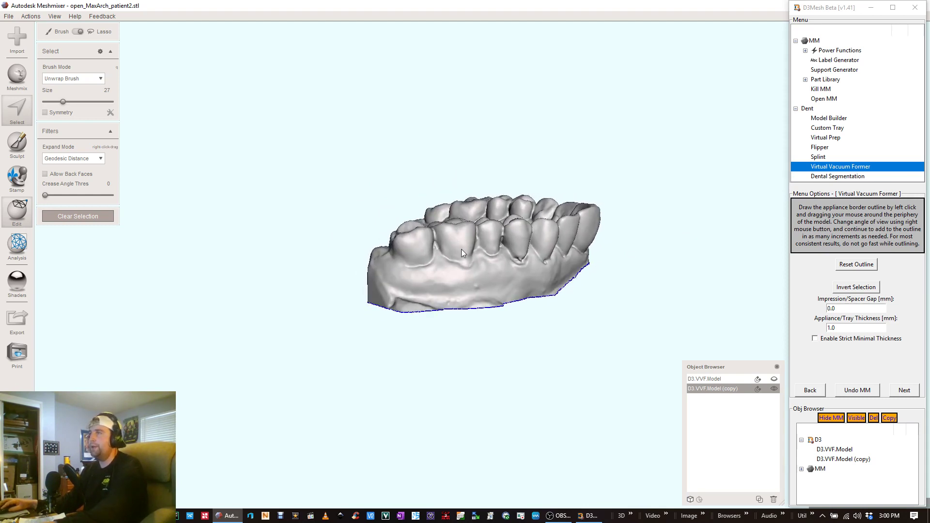
pyautogui.scroll(2, 461, 250)
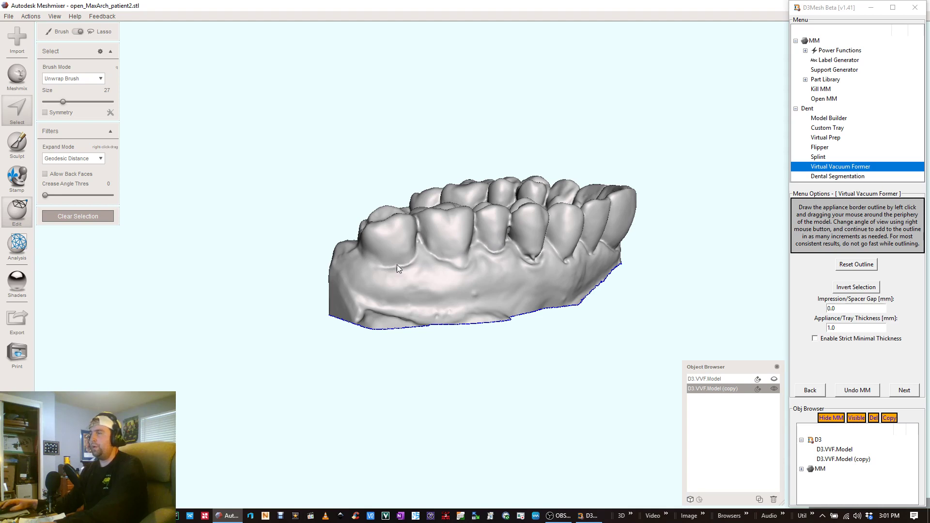
pyautogui.moveTo(396, 265); pyautogui.dragTo(439, 260, button='right')
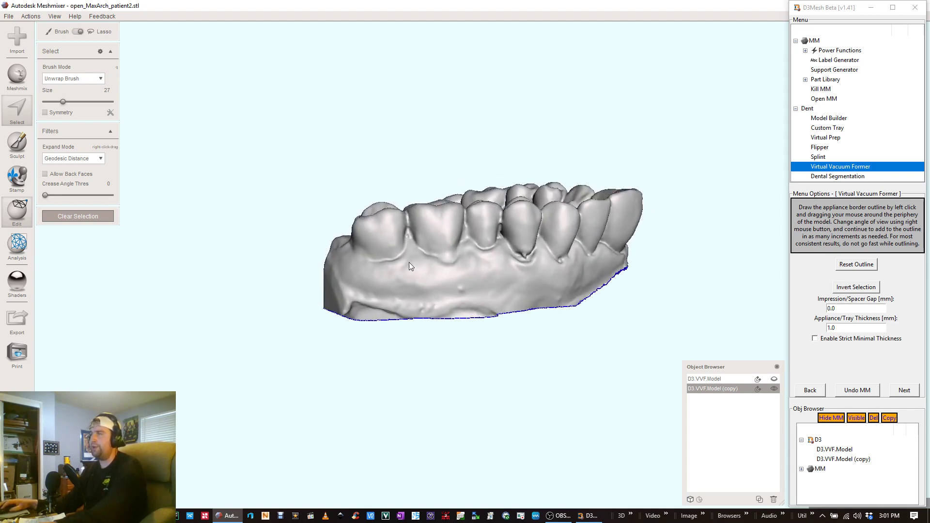
pyautogui.moveTo(608, 307); pyautogui.dragTo(355, 270, button='right')
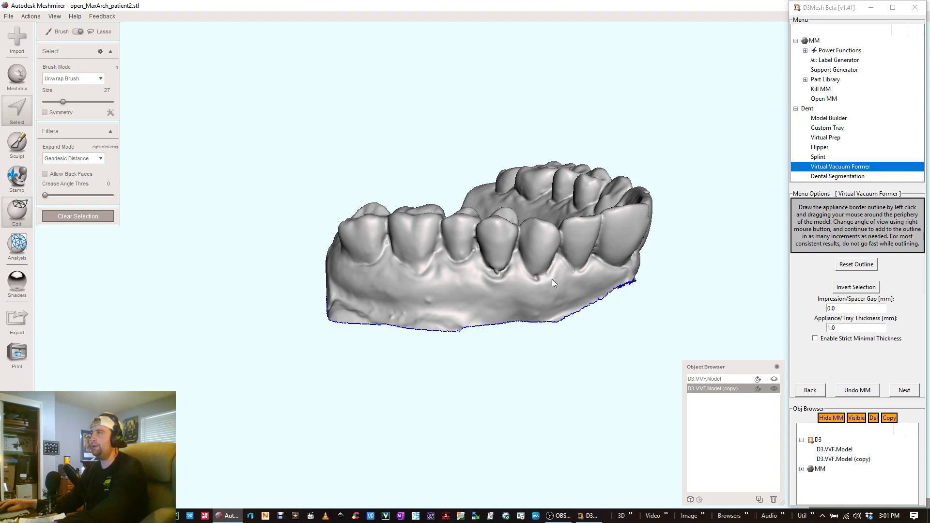
pyautogui.moveTo(608, 264); pyautogui.dragTo(515, 220, button='right')
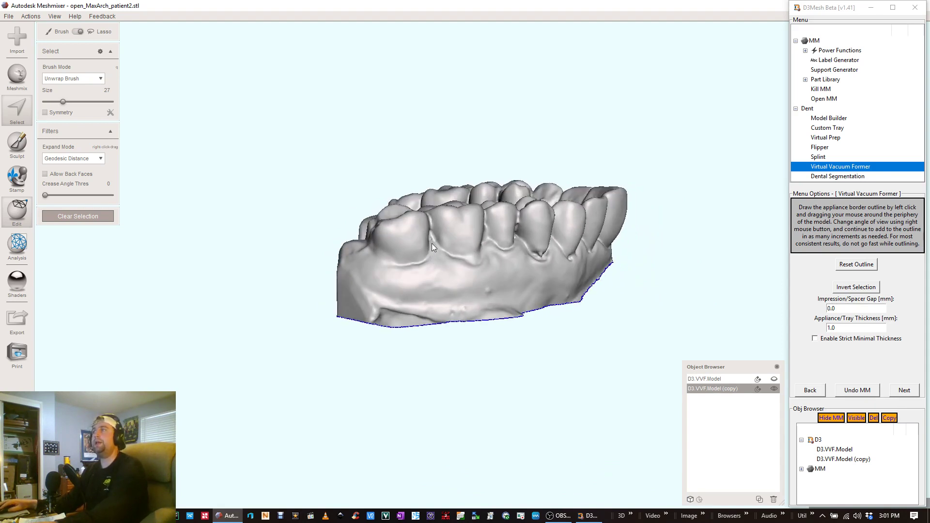
pyautogui.moveTo(520, 255)
pyautogui.mouseDown(button='right')
pyautogui.moveTo(454, 255)
pyautogui.moveTo(583, 269)
pyautogui.moveTo(465, 251)
pyautogui.moveTo(512, 306)
pyautogui.moveTo(565, 269)
pyautogui.moveTo(524, 266)
pyautogui.mouseUp(button='right')
pyautogui.moveTo(466, 257); pyautogui.dragTo(489, 240, button='right')
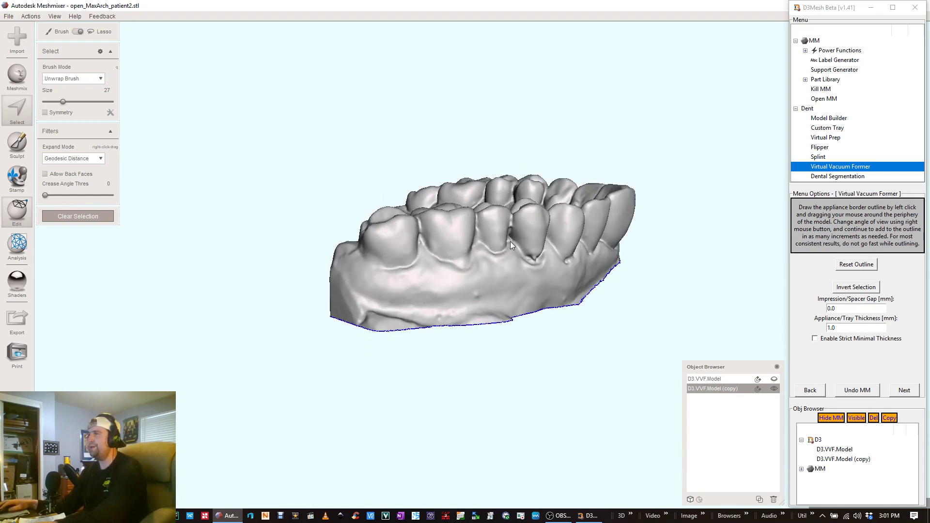
pyautogui.moveTo(540, 237); pyautogui.dragTo(509, 229, button='right')
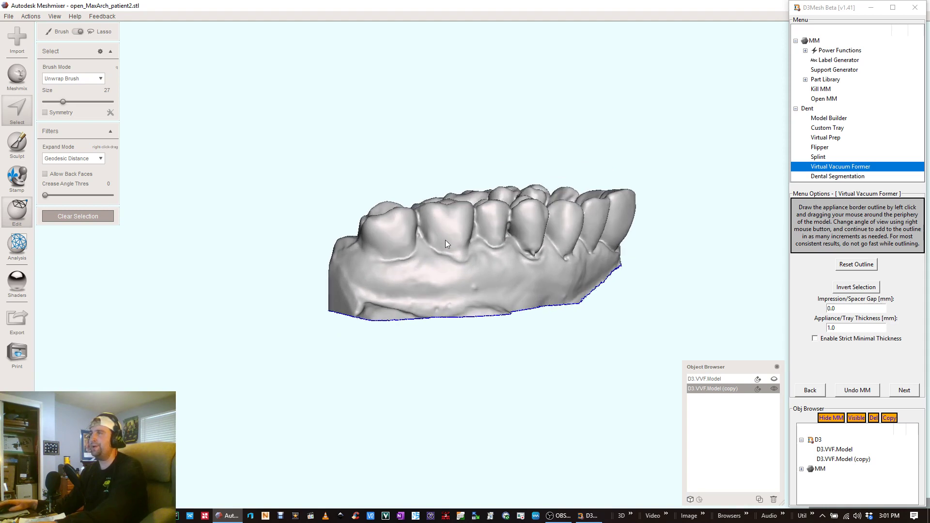
pyautogui.moveTo(445, 240); pyautogui.dragTo(452, 250, button='right')
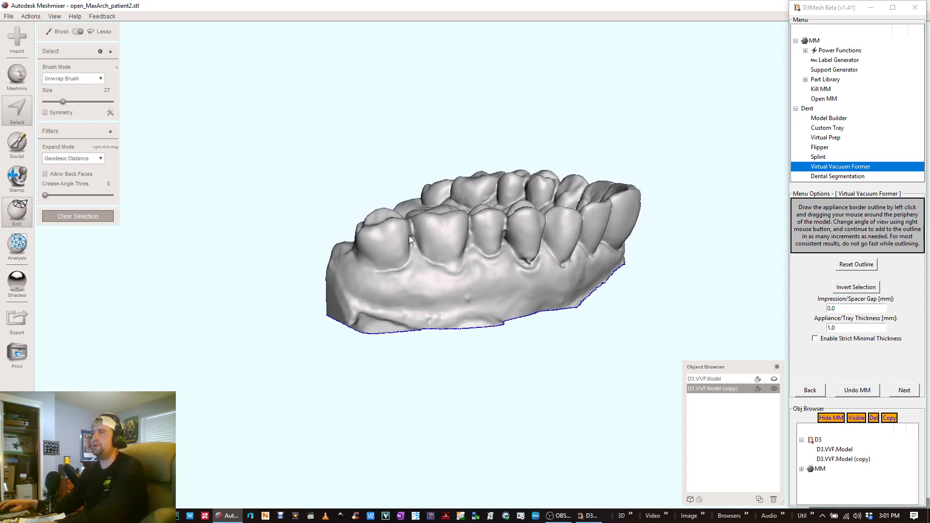
pyautogui.moveTo(547, 259); pyautogui.dragTo(573, 238, button='right')
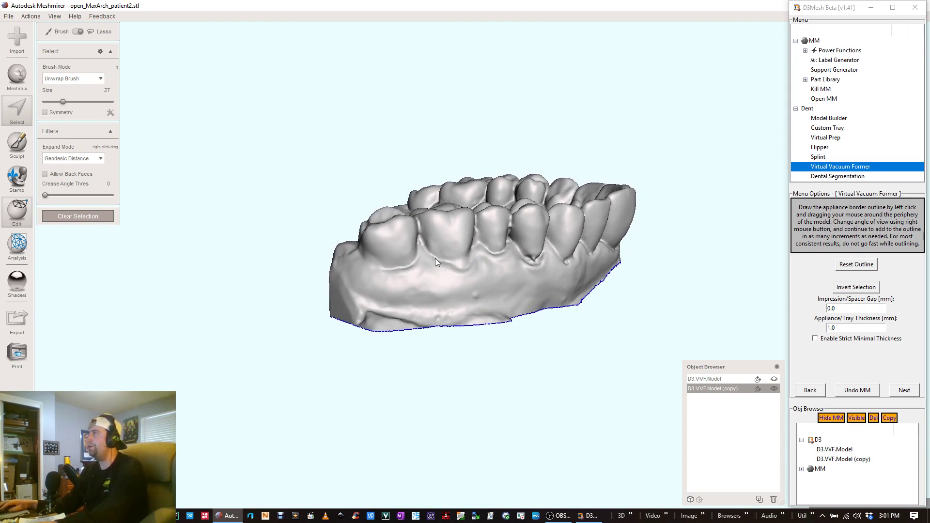
pyautogui.moveTo(382, 276); pyautogui.dragTo(407, 281, button='right')
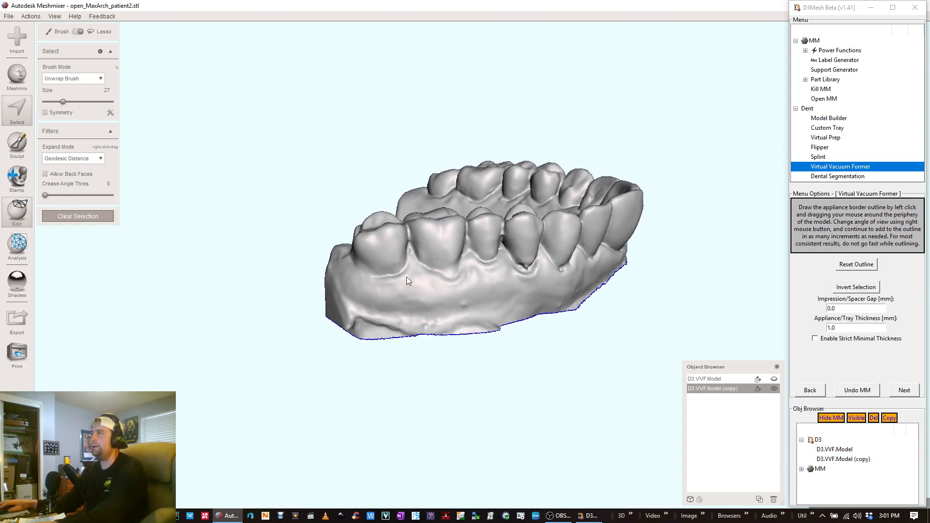
# Draw the start of the appliance border outline along the outer gum line of the two rearmost molars.
pyautogui.press('c')
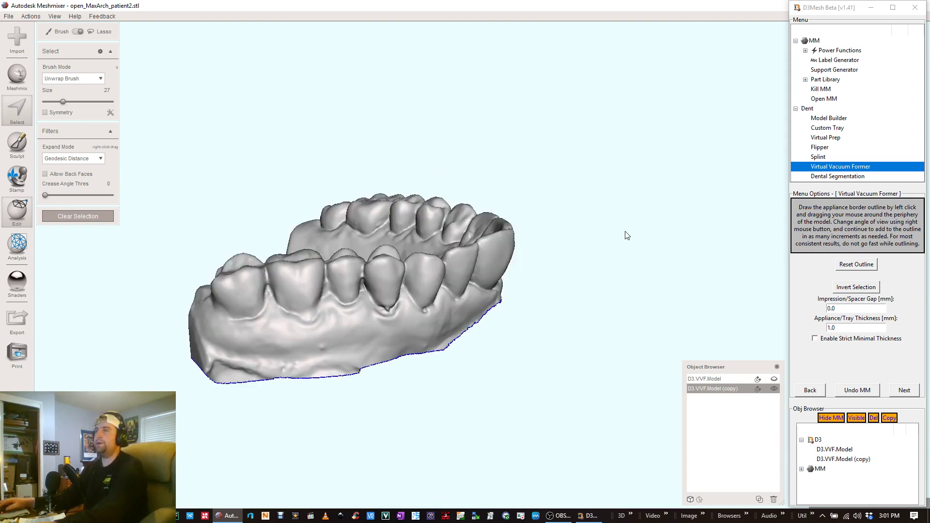
pyautogui.moveTo(384, 320); pyautogui.dragTo(346, 339, button='right')
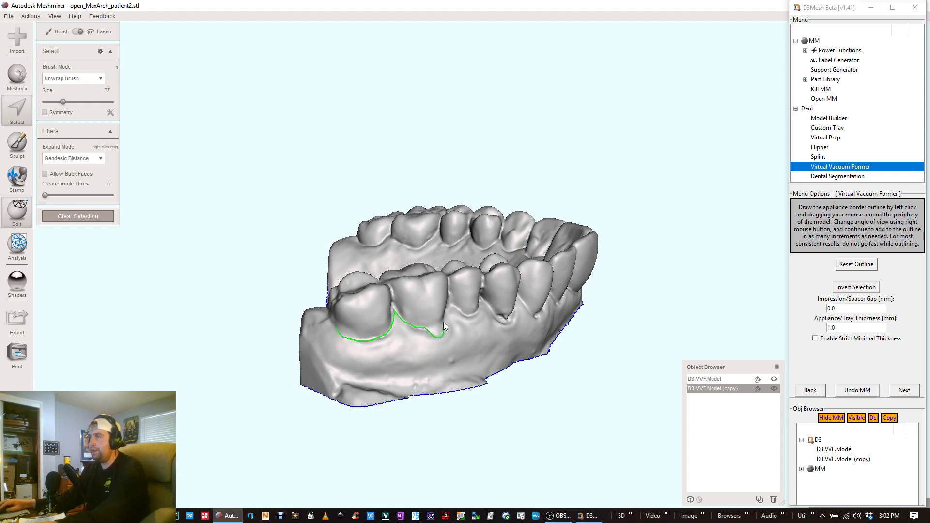
pyautogui.moveTo(443, 323); pyautogui.dragTo(445, 322)
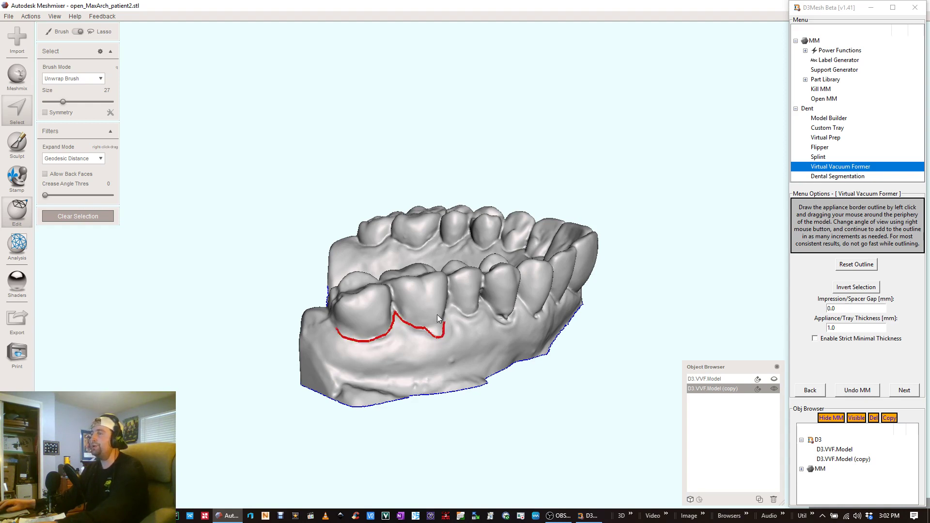
# Extend the border outline along the outer gum line of both premolars, redrawing the stray end around the first premolar.
pyautogui.moveTo(438, 320); pyautogui.dragTo(414, 317, button='right')
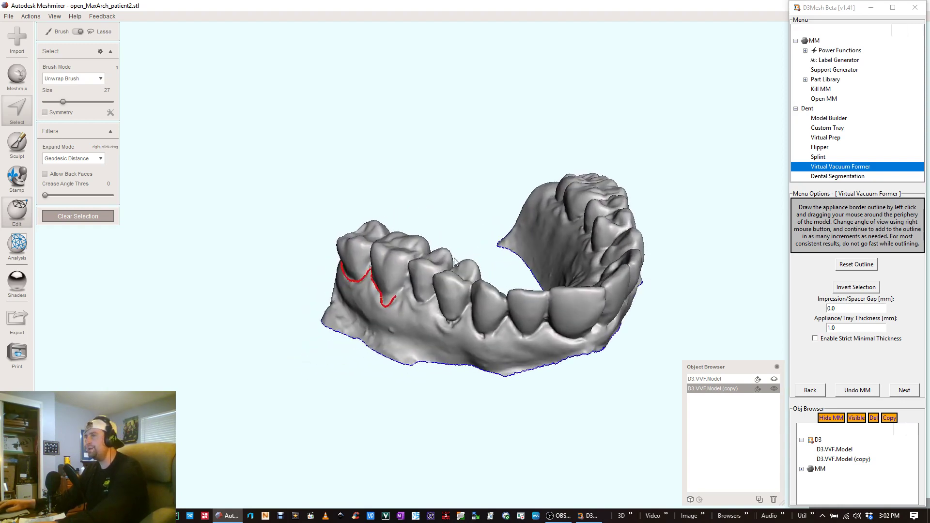
pyautogui.moveTo(455, 262); pyautogui.dragTo(459, 298, button='right')
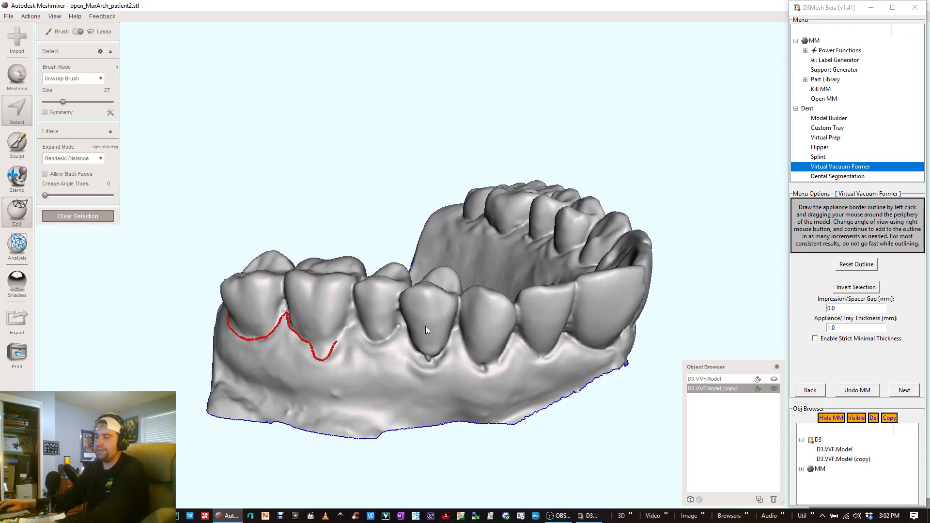
pyautogui.press('c')
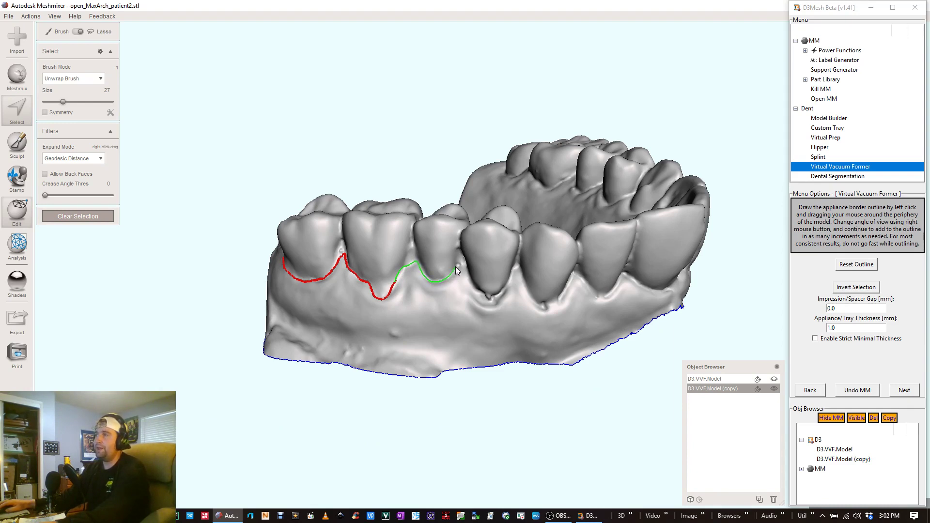
pyautogui.moveTo(470, 304); pyautogui.dragTo(472, 304)
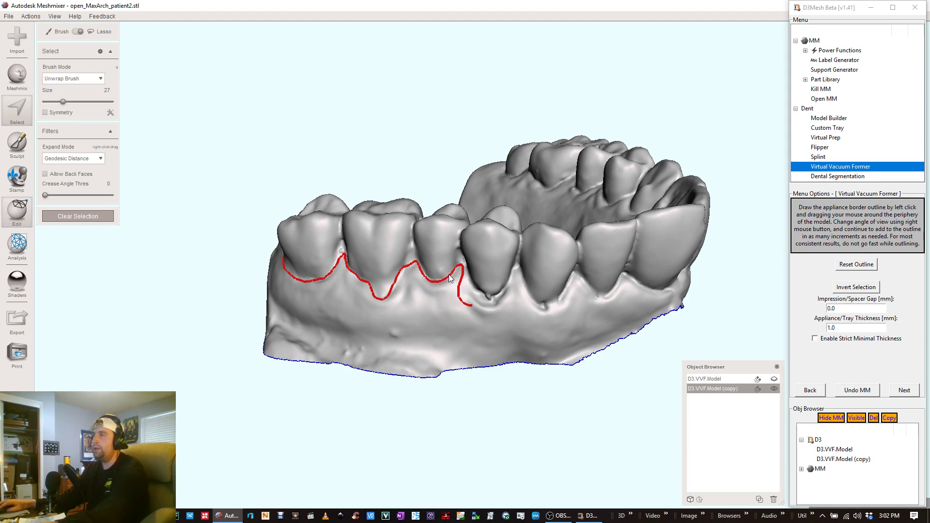
pyautogui.moveTo(446, 280)
pyautogui.mouseDown()
pyautogui.moveTo(463, 267)
pyautogui.moveTo(478, 293)
pyautogui.mouseUp()
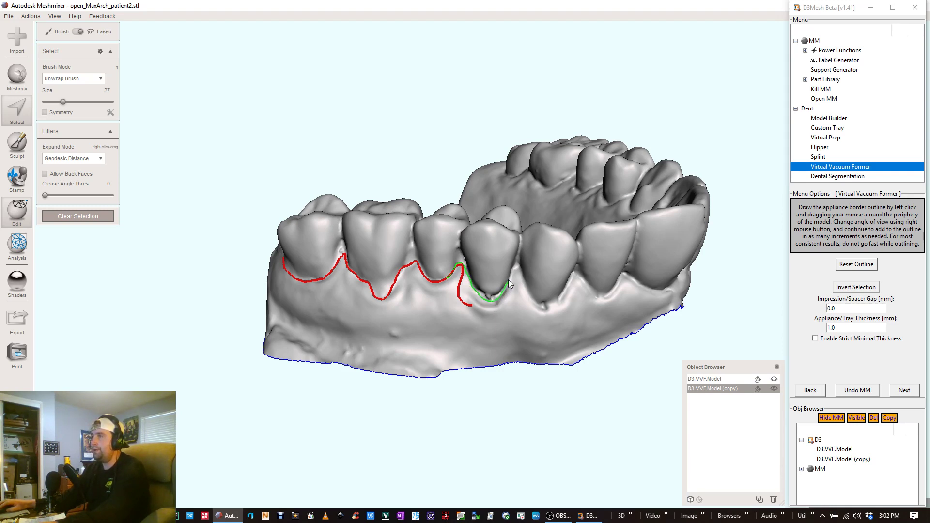
pyautogui.moveTo(508, 280); pyautogui.dragTo(508, 280)
# Redraw the outline slightly closer to the first premolar's gum margin and continue it around the canine.
pyautogui.moveTo(527, 308); pyautogui.dragTo(545, 286, button='right')
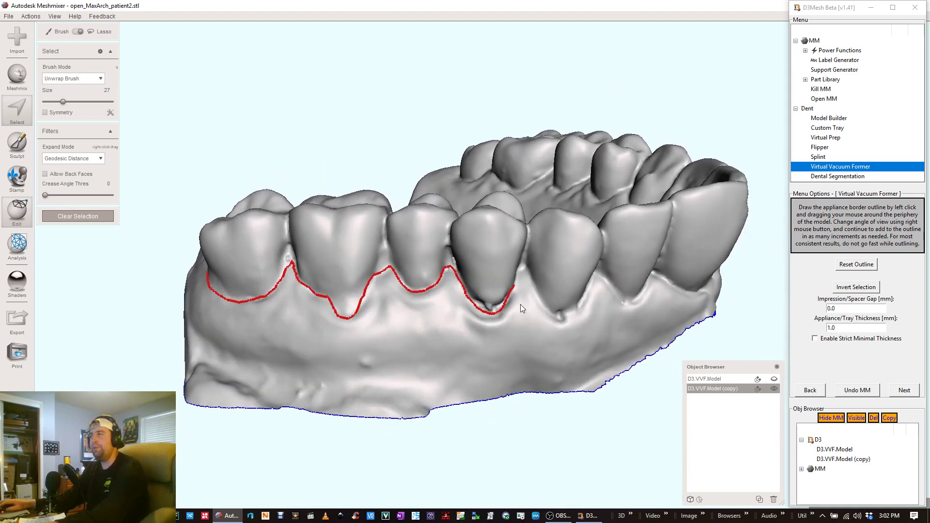
pyautogui.moveTo(483, 302); pyautogui.dragTo(495, 287, button='right')
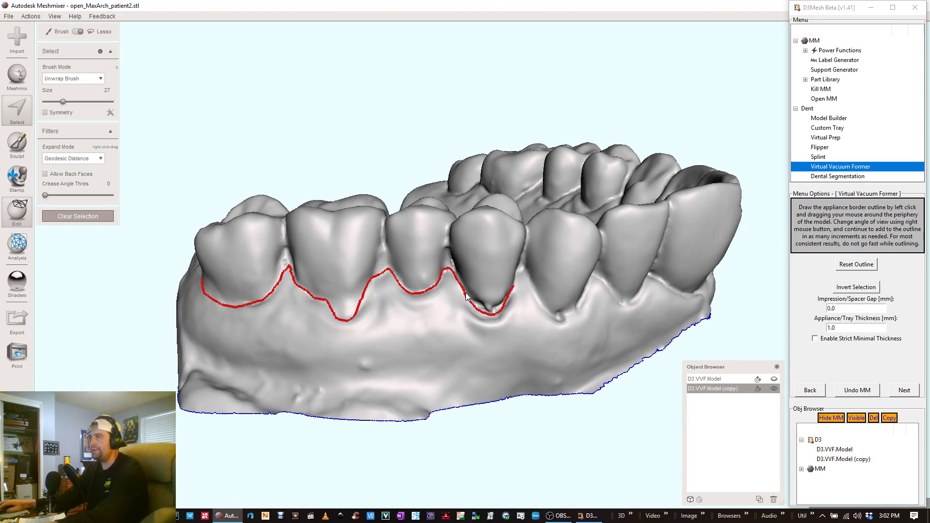
pyautogui.moveTo(463, 293); pyautogui.dragTo(494, 307)
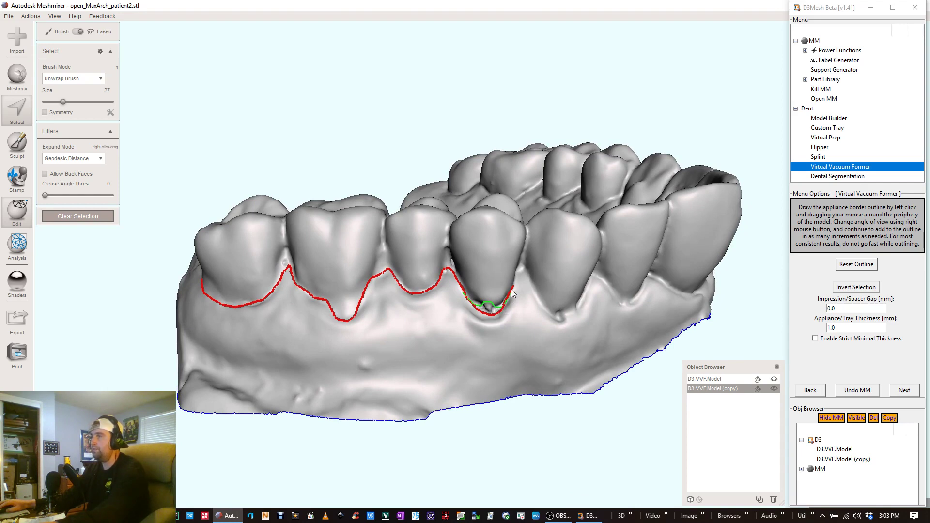
pyautogui.moveTo(516, 275); pyautogui.dragTo(521, 272)
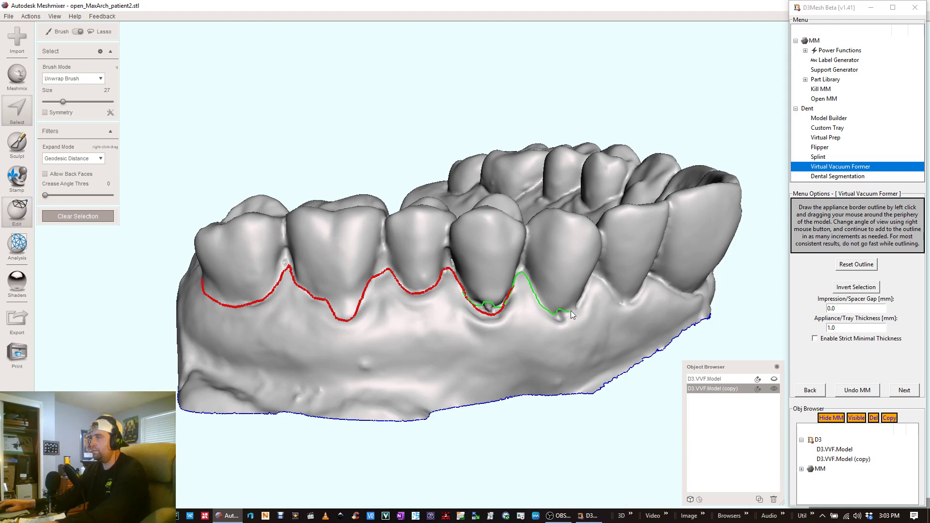
pyautogui.moveTo(570, 310); pyautogui.dragTo(574, 307)
# Continue the appliance border outline along the outer gum line of the lateral incisor and both central incisors.
pyautogui.moveTo(574, 307); pyautogui.dragTo(458, 317, button='right')
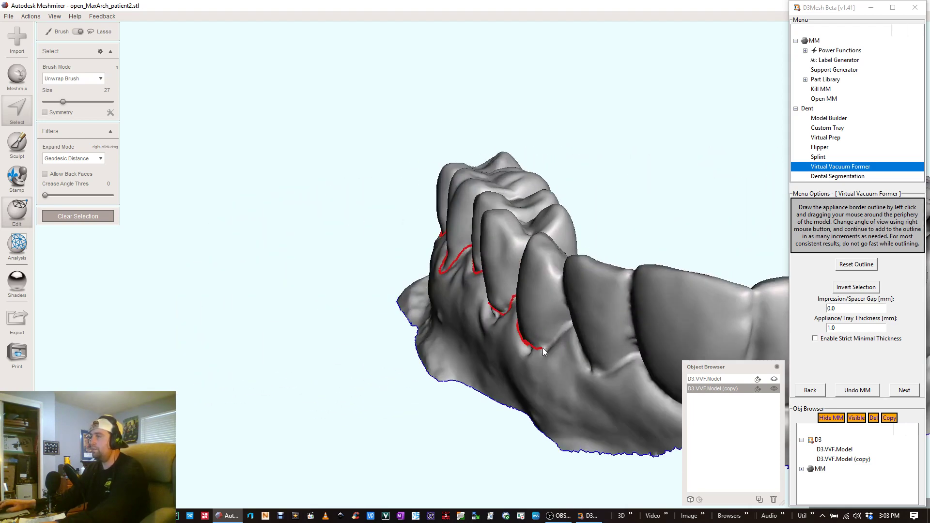
pyautogui.moveTo(559, 339); pyautogui.dragTo(628, 262, button='right')
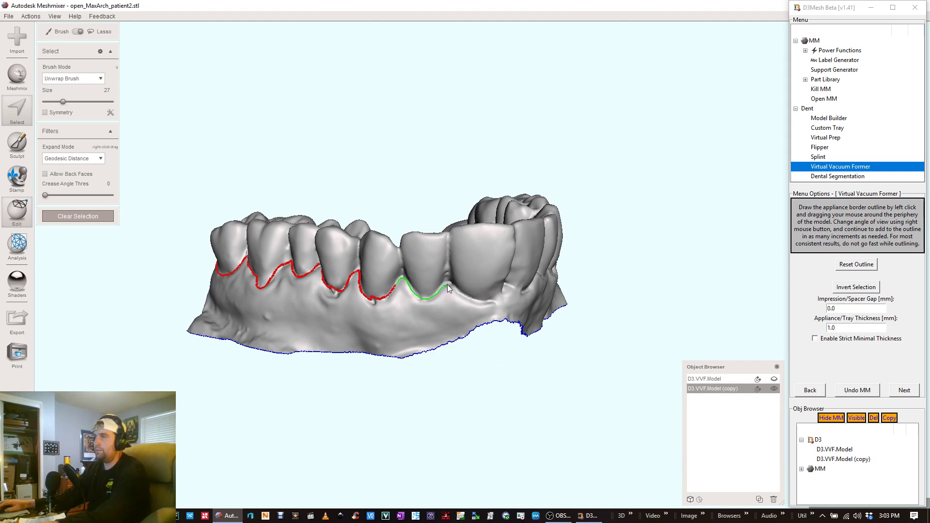
pyautogui.moveTo(476, 303); pyautogui.dragTo(487, 301)
pyautogui.moveTo(487, 301)
pyautogui.mouseDown(button='right')
pyautogui.moveTo(471, 300)
pyautogui.moveTo(501, 302)
pyautogui.mouseUp(button='right')
pyautogui.moveTo(500, 303)
pyautogui.mouseDown()
pyautogui.moveTo(520, 287)
pyautogui.moveTo(533, 294)
pyautogui.moveTo(560, 286)
pyautogui.mouseUp()
# Extend the outline along the outer gum line of the opposite lateral incisor and canine to the first premolar.
pyautogui.moveTo(560, 285); pyautogui.dragTo(548, 309, button='right')
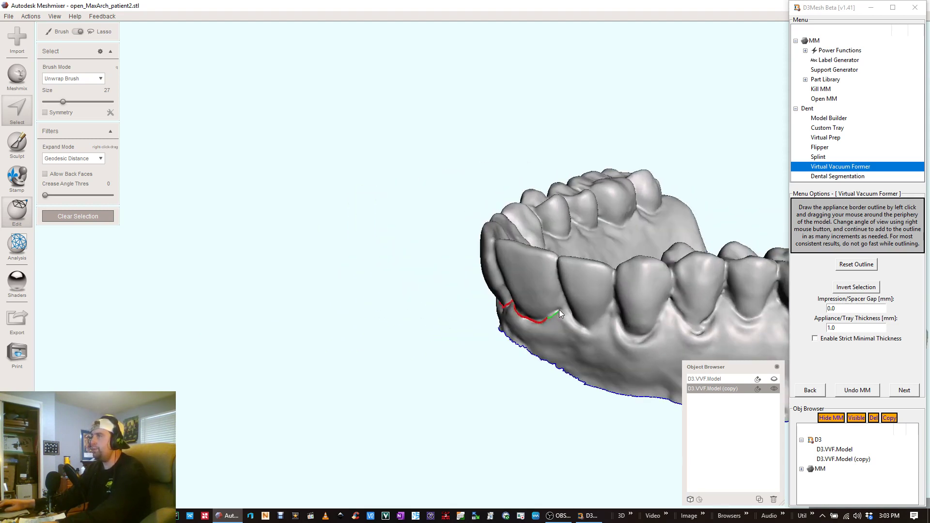
pyautogui.moveTo(575, 317); pyautogui.dragTo(586, 308)
pyautogui.moveTo(586, 308); pyautogui.dragTo(605, 278, button='right')
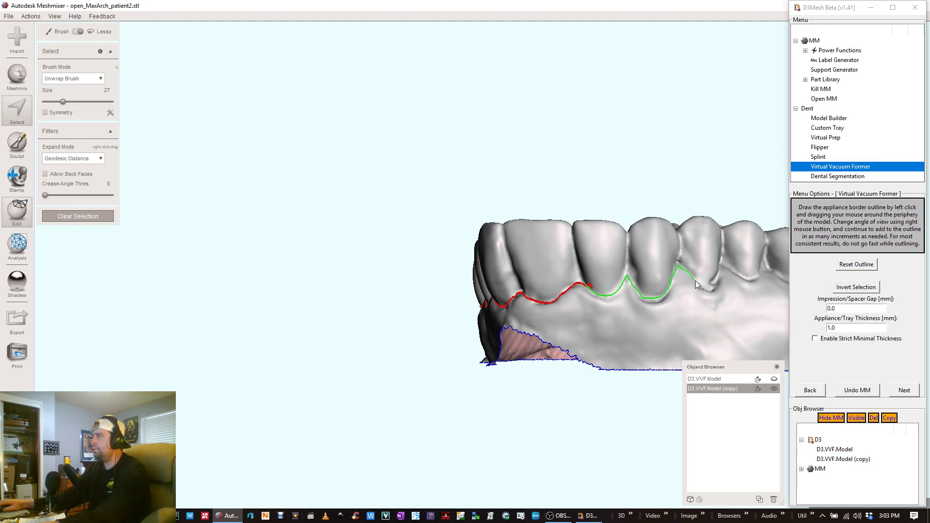
pyautogui.moveTo(696, 281); pyautogui.dragTo(701, 286)
# Trace the border along the outer gum line of both premolars on this side and partway around the first molar.
pyautogui.moveTo(701, 287); pyautogui.dragTo(436, 241, button='right')
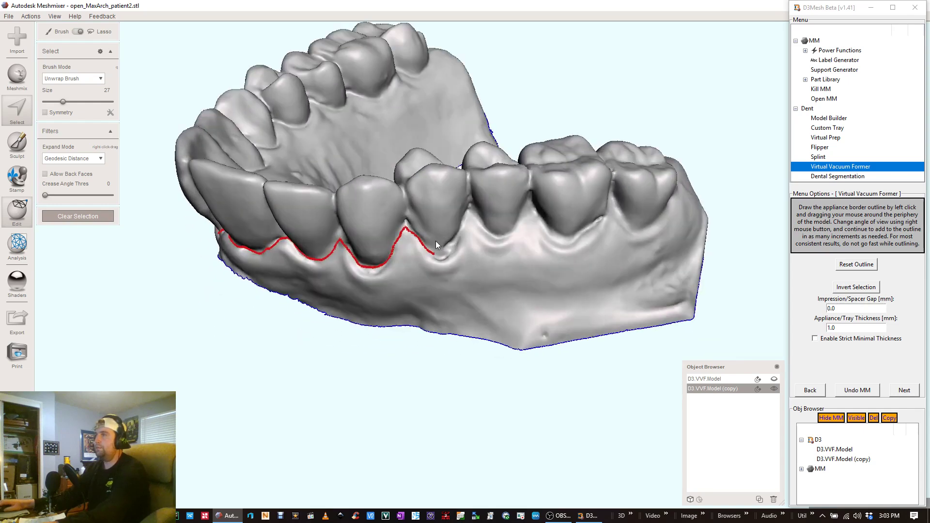
pyautogui.moveTo(428, 250); pyautogui.dragTo(430, 252)
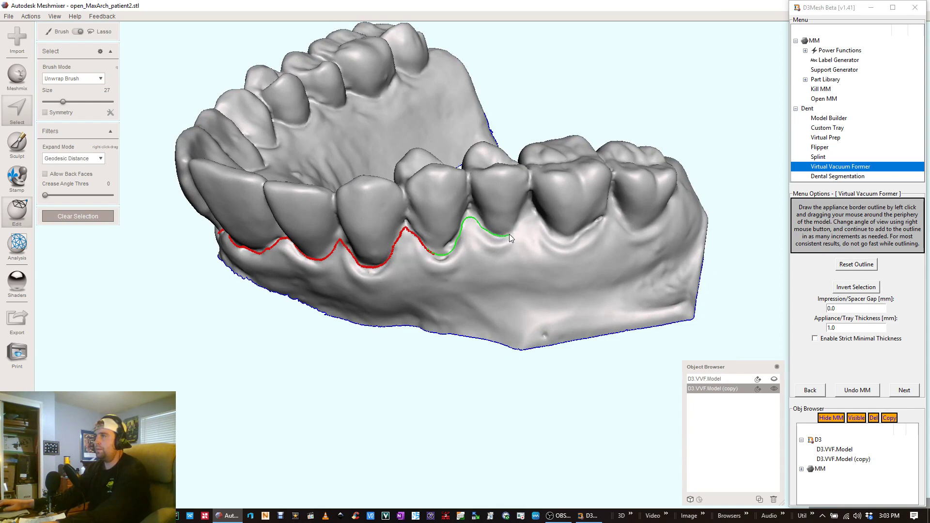
pyautogui.moveTo(510, 234); pyautogui.dragTo(517, 220)
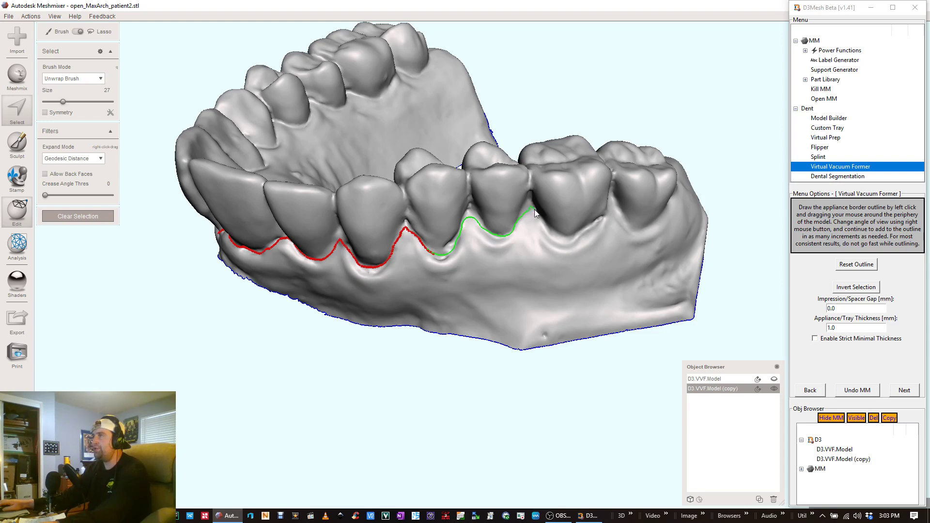
pyautogui.moveTo(540, 216)
pyautogui.mouseDown()
pyautogui.moveTo(547, 234)
pyautogui.moveTo(584, 232)
pyautogui.mouseUp()
# Finish the outer gum line outline around the first molar and along the rearmost molar.
pyautogui.moveTo(585, 232); pyautogui.dragTo(652, 269, button='right')
pyautogui.scroll(-2, 653, 268)
pyautogui.press('c')
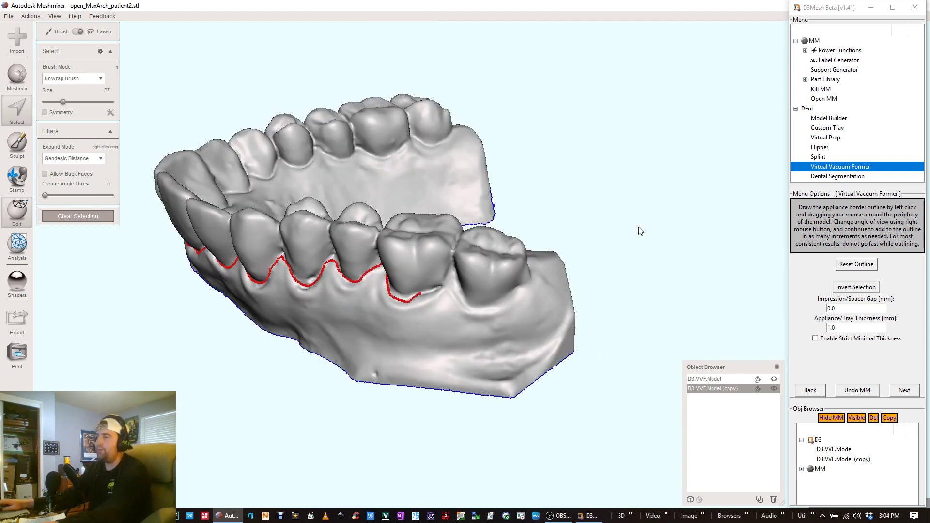
pyautogui.moveTo(440, 309); pyautogui.dragTo(433, 295, button='right')
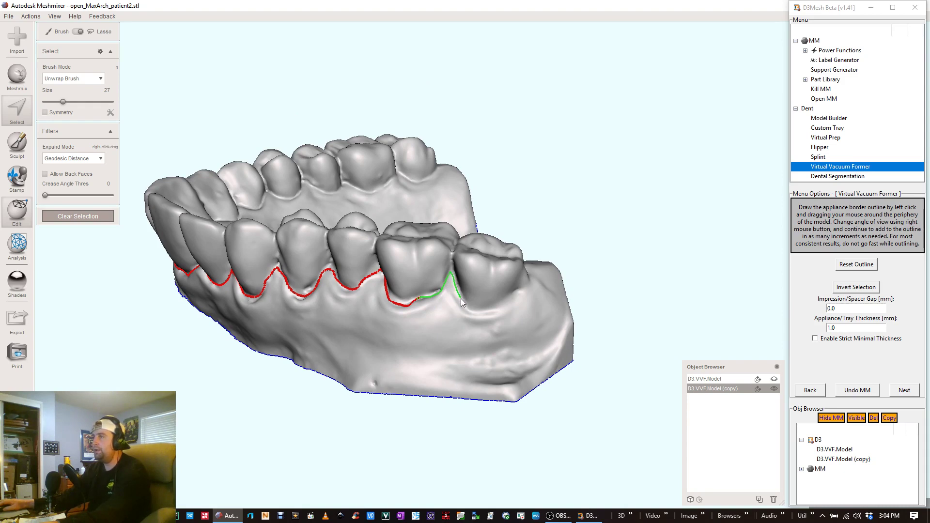
pyautogui.moveTo(500, 305); pyautogui.dragTo(525, 283)
# Wrap the outline behind the rearmost molar and continue it along the inner gum line of the two molars.
pyautogui.moveTo(525, 284); pyautogui.dragTo(473, 298, button='right')
pyautogui.moveTo(515, 277)
pyautogui.mouseDown(button='right')
pyautogui.moveTo(530, 281)
pyautogui.moveTo(511, 266)
pyautogui.mouseUp(button='right')
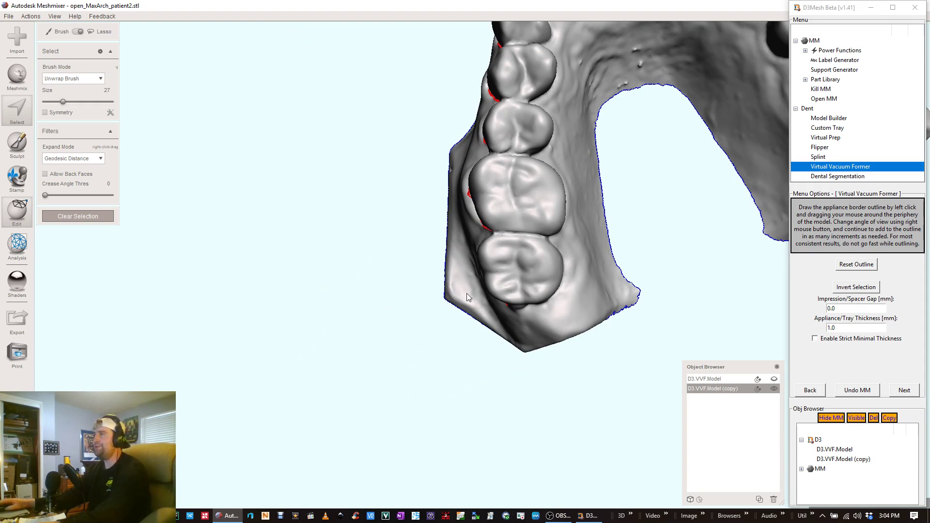
pyautogui.moveTo(545, 285); pyautogui.dragTo(501, 324, button='right')
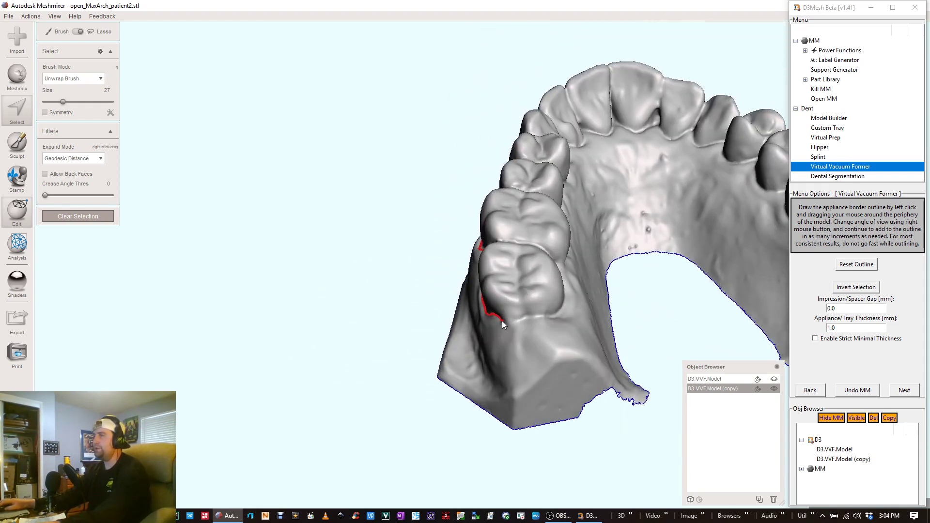
pyautogui.moveTo(502, 322); pyautogui.dragTo(543, 315)
pyautogui.moveTo(543, 316); pyautogui.dragTo(449, 336, button='right')
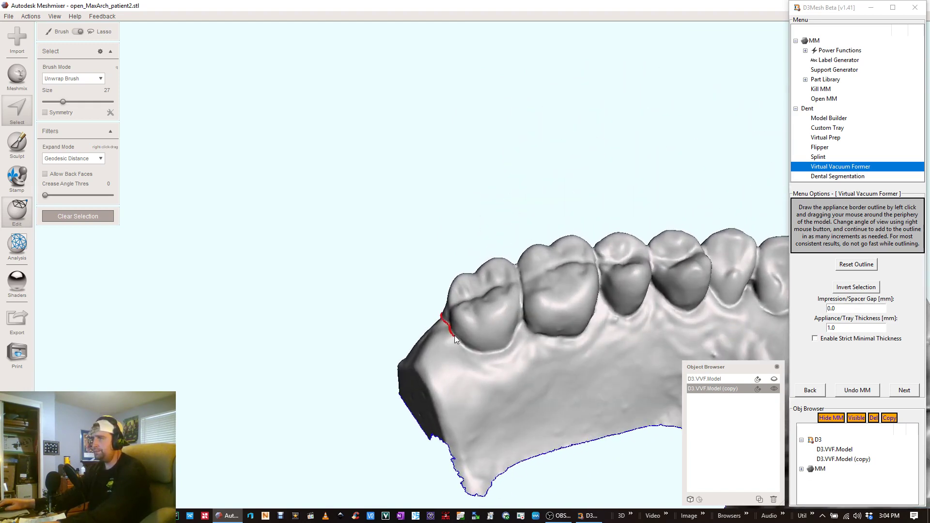
pyautogui.moveTo(457, 342); pyautogui.dragTo(500, 354)
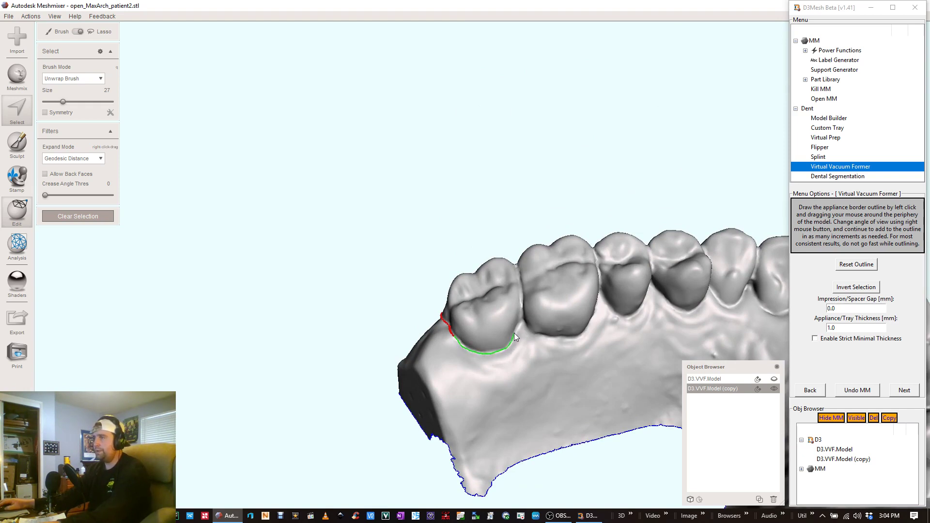
pyautogui.moveTo(515, 329); pyautogui.dragTo(519, 323)
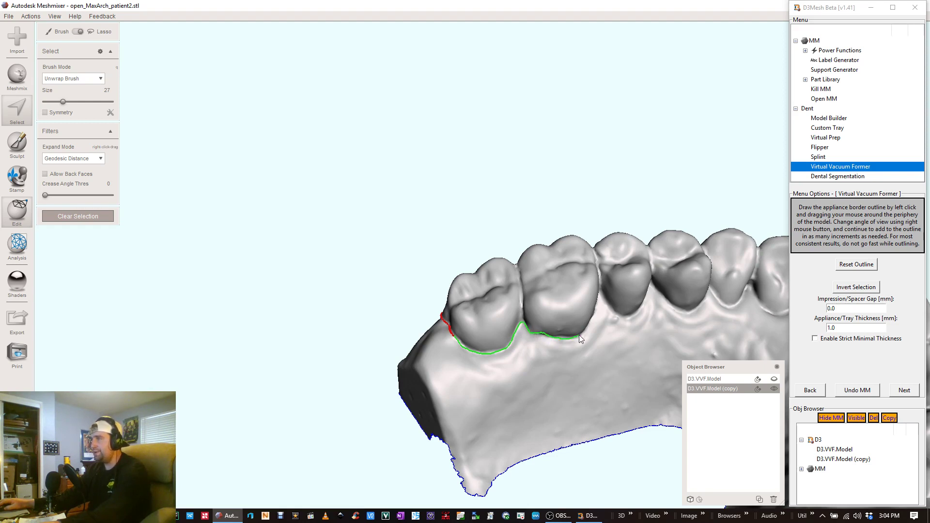
pyautogui.moveTo(579, 335); pyautogui.dragTo(579, 335)
# Extend the outline along the inner gum line of both premolars, the canine and the lateral incisor.
pyautogui.moveTo(579, 335); pyautogui.dragTo(399, 284, button='right')
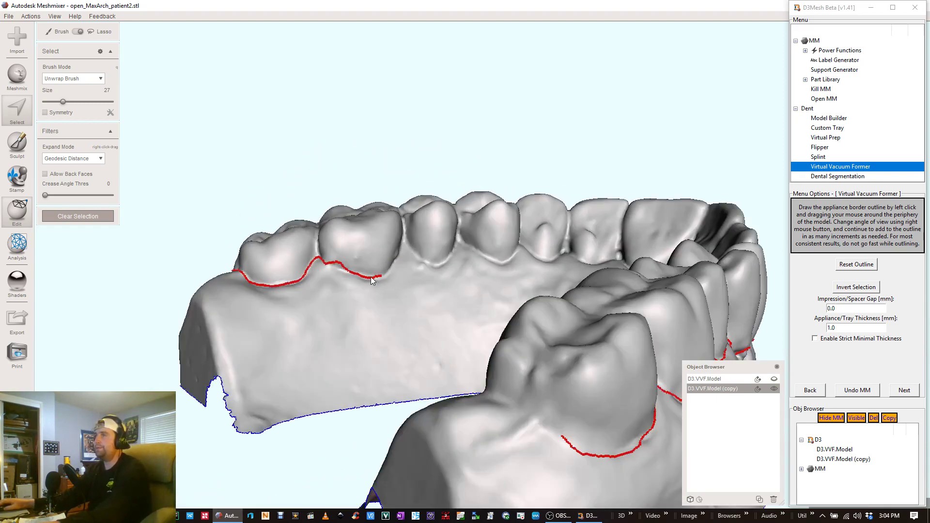
pyautogui.moveTo(404, 245); pyautogui.dragTo(414, 251)
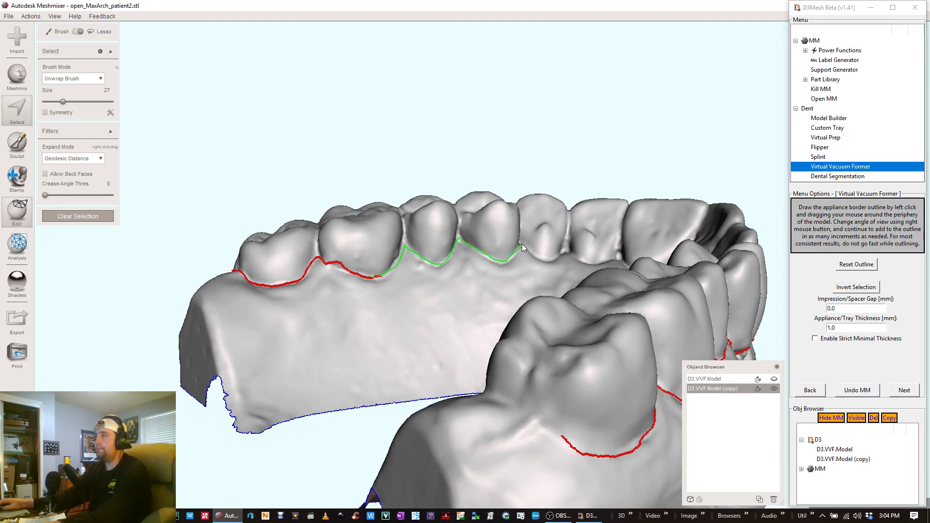
pyautogui.moveTo(522, 246); pyautogui.dragTo(522, 245)
pyautogui.moveTo(522, 245)
pyautogui.mouseDown(button='right')
pyautogui.moveTo(487, 296)
pyautogui.moveTo(530, 255)
pyautogui.mouseUp(button='right')
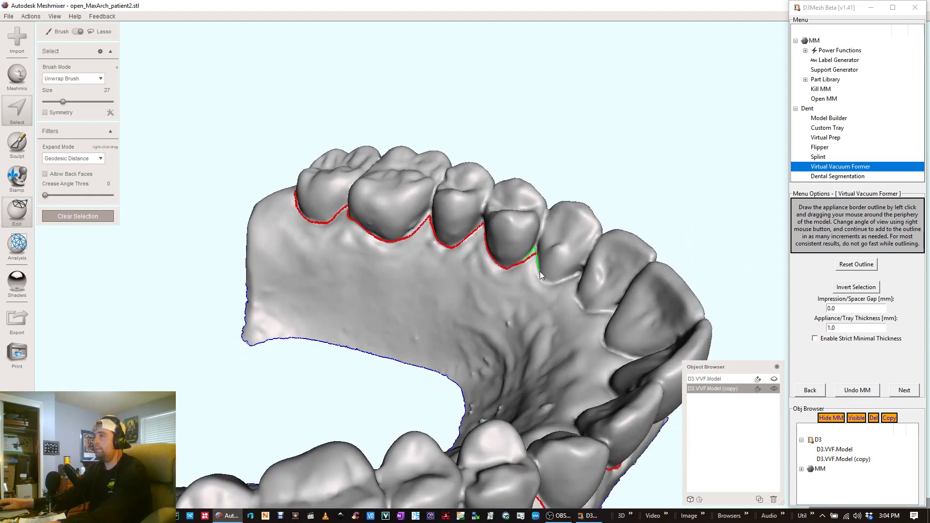
pyautogui.moveTo(562, 283)
pyautogui.mouseDown()
pyautogui.moveTo(576, 276)
pyautogui.moveTo(596, 311)
pyautogui.mouseUp()
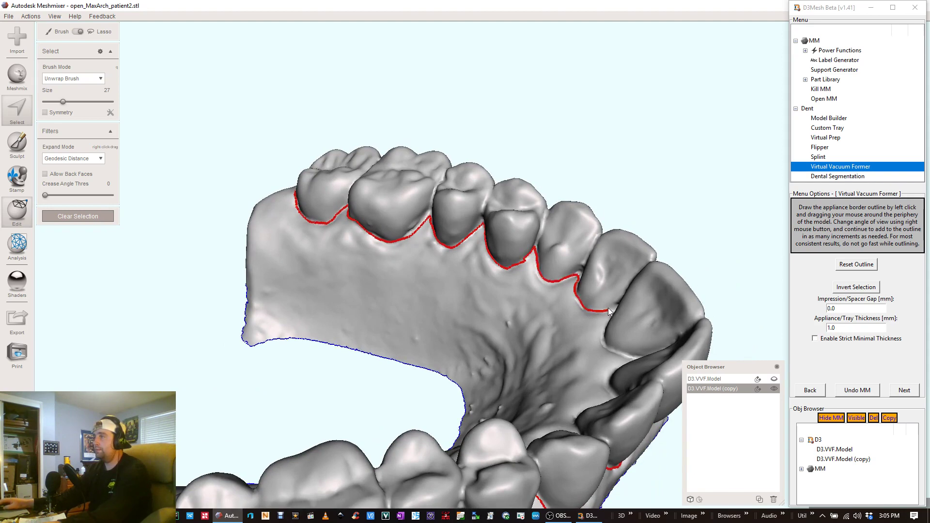
# Continue the inner outline behind both central incisors, the opposite lateral incisor and the canine, retracing the end at the second central incisor.
pyautogui.moveTo(601, 309); pyautogui.dragTo(451, 275, button='right')
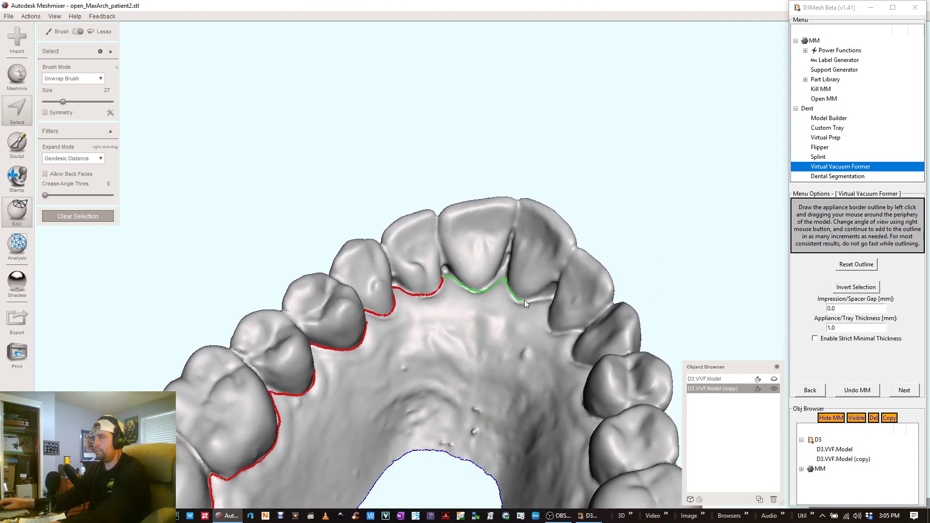
pyautogui.moveTo(524, 300); pyautogui.dragTo(548, 301)
pyautogui.moveTo(548, 301); pyautogui.dragTo(564, 254, button='right')
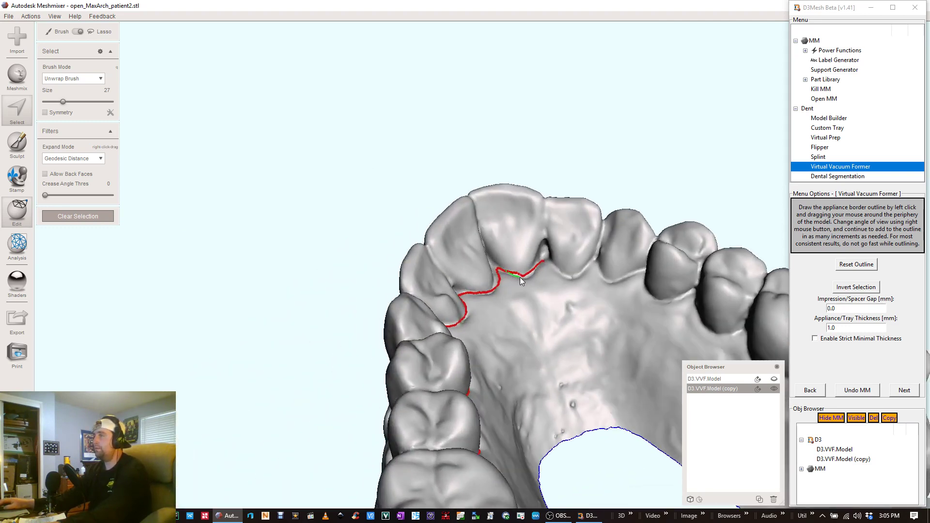
pyautogui.moveTo(519, 277); pyautogui.dragTo(541, 266)
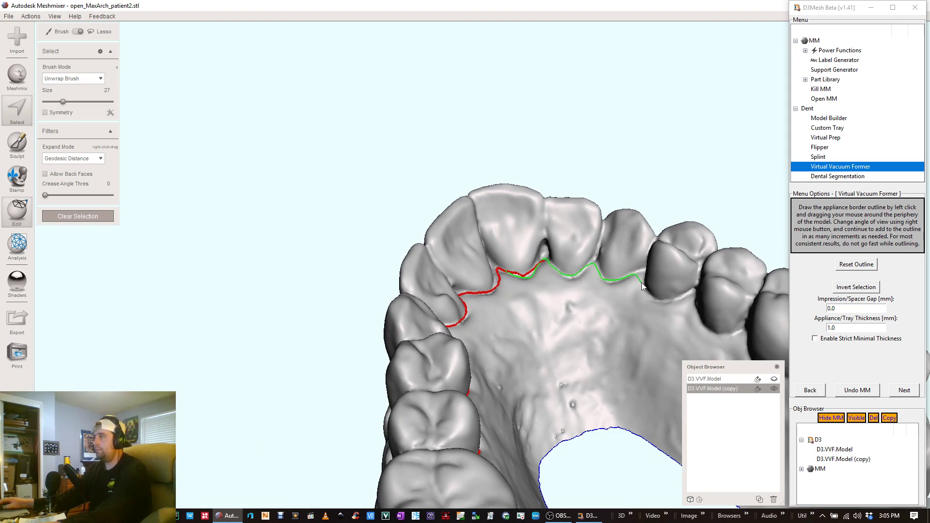
pyautogui.moveTo(641, 282); pyautogui.dragTo(642, 284)
# Trace the inner gum line of the premolars and first molar on the side where the outline started.
pyautogui.moveTo(642, 284); pyautogui.dragTo(719, 293, button='right')
pyautogui.moveTo(638, 181); pyautogui.dragTo(298, 293, button='right')
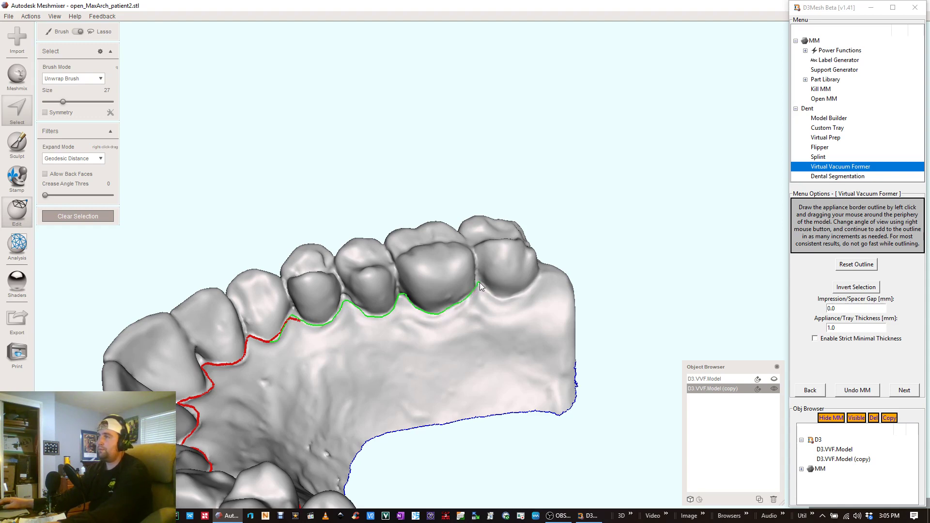
pyautogui.moveTo(479, 283); pyautogui.dragTo(486, 289)
# Draw the outline along the inner gum line of the remaining rearmost molar.
pyautogui.moveTo(486, 289); pyautogui.dragTo(549, 276, button='right')
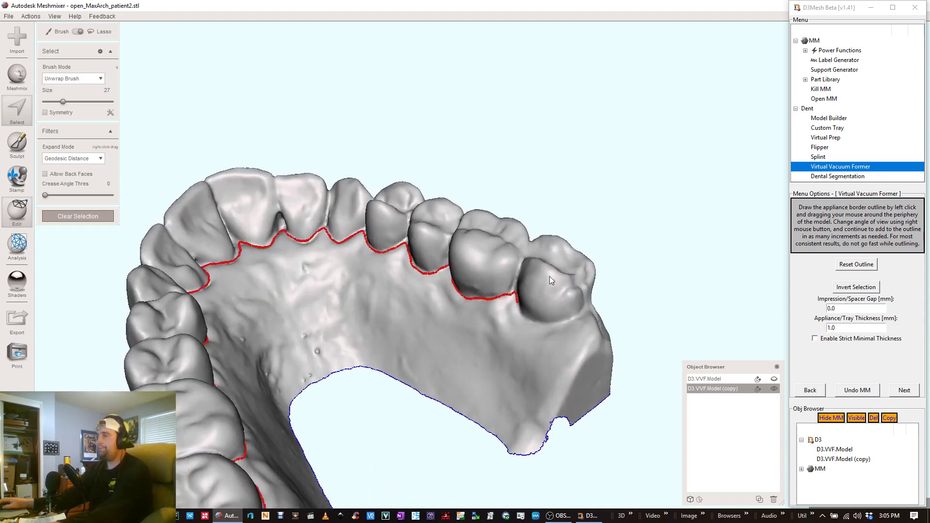
pyautogui.moveTo(542, 318); pyautogui.dragTo(554, 293, button='right')
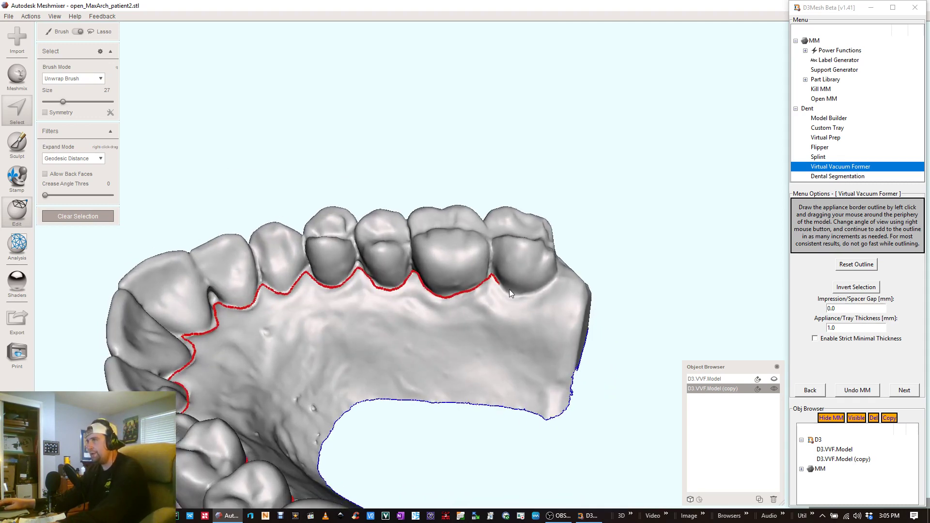
pyautogui.moveTo(500, 274); pyautogui.dragTo(486, 266, button='right')
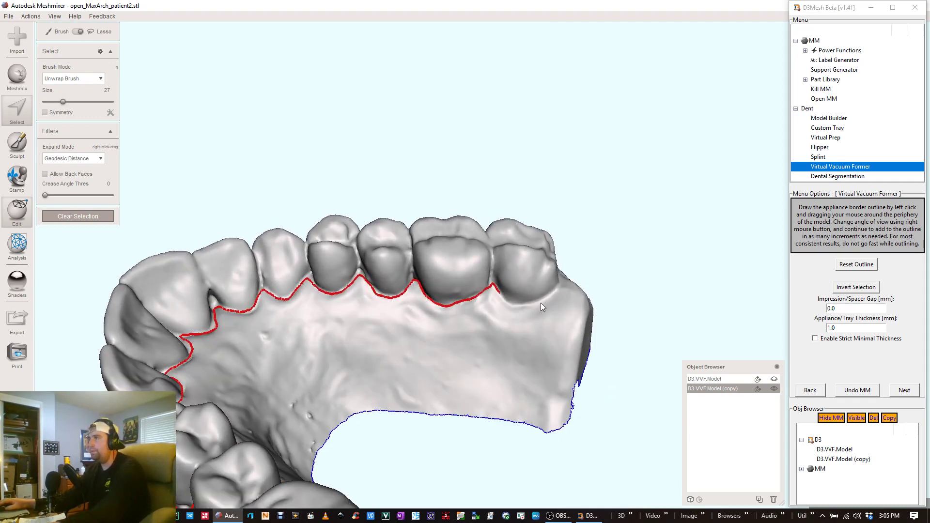
pyautogui.moveTo(371, 253); pyautogui.dragTo(529, 249, button='right')
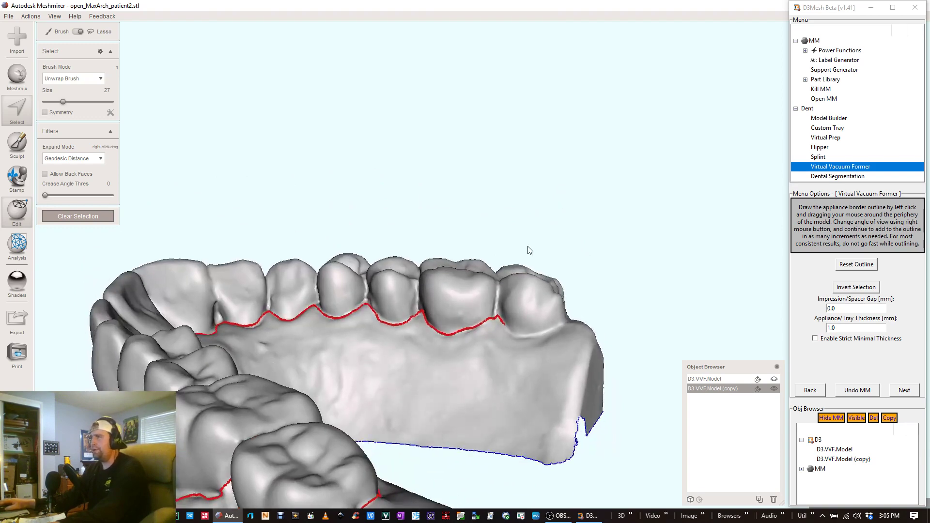
pyautogui.moveTo(513, 324); pyautogui.dragTo(520, 339, button='right')
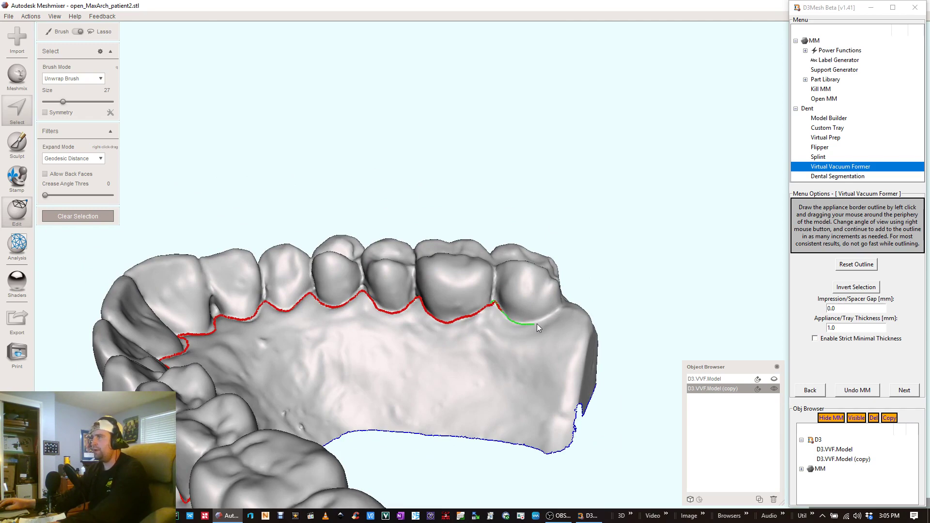
pyautogui.moveTo(557, 309); pyautogui.dragTo(556, 307)
# Close the border outline behind the rearmost molar by joining it to its starting point on the outer side.
pyautogui.moveTo(556, 307)
pyautogui.mouseDown(button='right')
pyautogui.moveTo(532, 335)
pyautogui.moveTo(567, 303)
pyautogui.mouseUp(button='right')
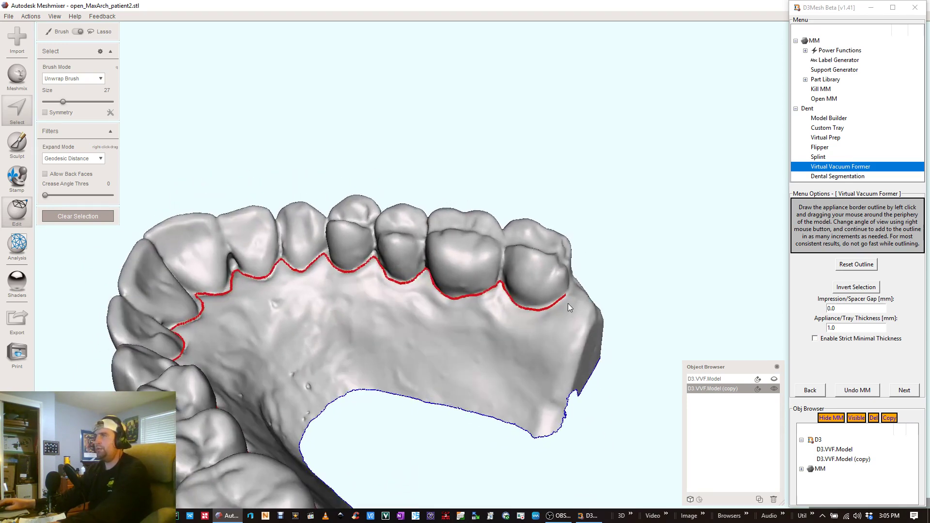
pyautogui.moveTo(484, 310); pyautogui.dragTo(515, 384, button='right')
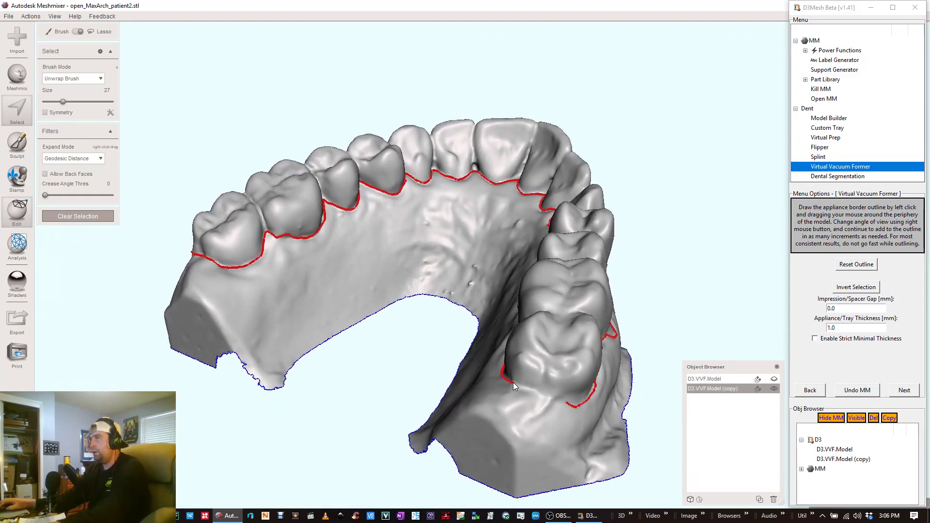
pyautogui.moveTo(522, 385); pyautogui.dragTo(577, 402)
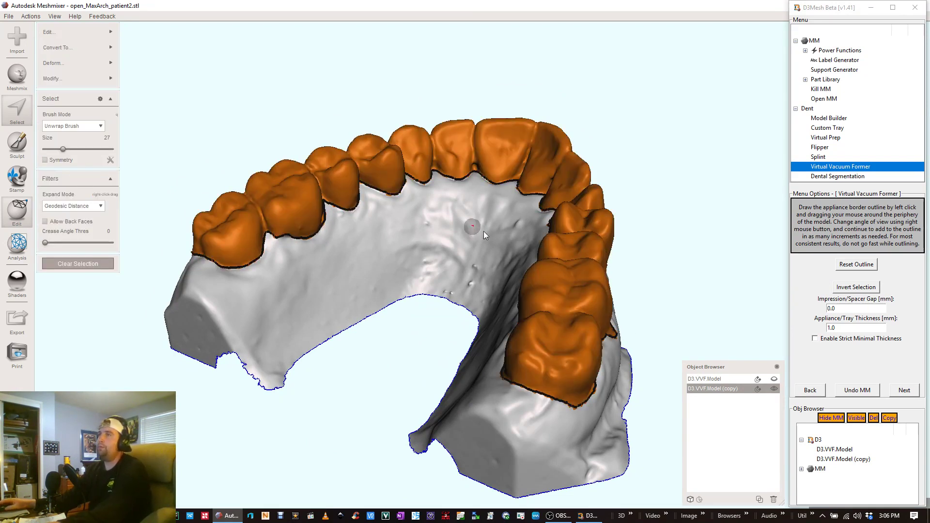
# Check the enclosed tooth selection from several angles and set the appliance/tray thickness to 0.6 mm.
pyautogui.scroll(-3, 485, 233)
pyautogui.moveTo(446, 233); pyautogui.dragTo(574, 275, button='right')
pyautogui.moveTo(500, 245)
pyautogui.mouseDown(button='right')
pyautogui.moveTo(521, 182)
pyautogui.moveTo(562, 177)
pyautogui.moveTo(721, 47)
pyautogui.moveTo(486, 271)
pyautogui.moveTo(490, 295)
pyautogui.moveTo(584, 307)
pyautogui.moveTo(556, 289)
pyautogui.moveTo(420, 307)
pyautogui.mouseUp(button='right')
pyautogui.moveTo(544, 267); pyautogui.dragTo(477, 361, button='right')
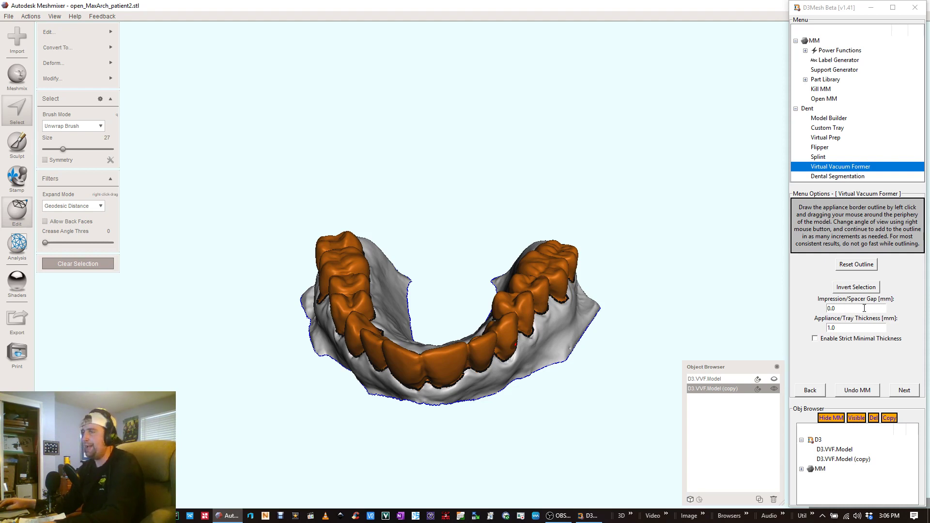
pyautogui.click(848, 308)
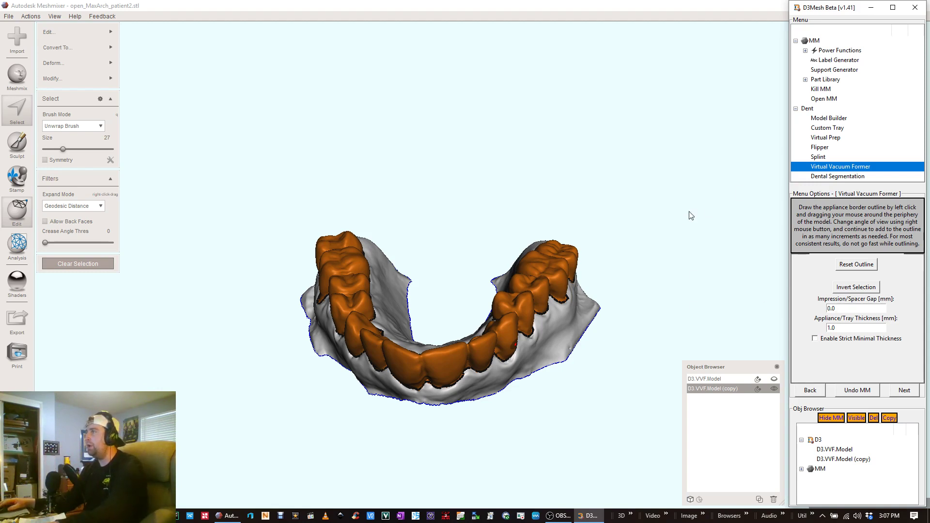
pyautogui.moveTo(691, 215); pyautogui.dragTo(691, 195, button='right')
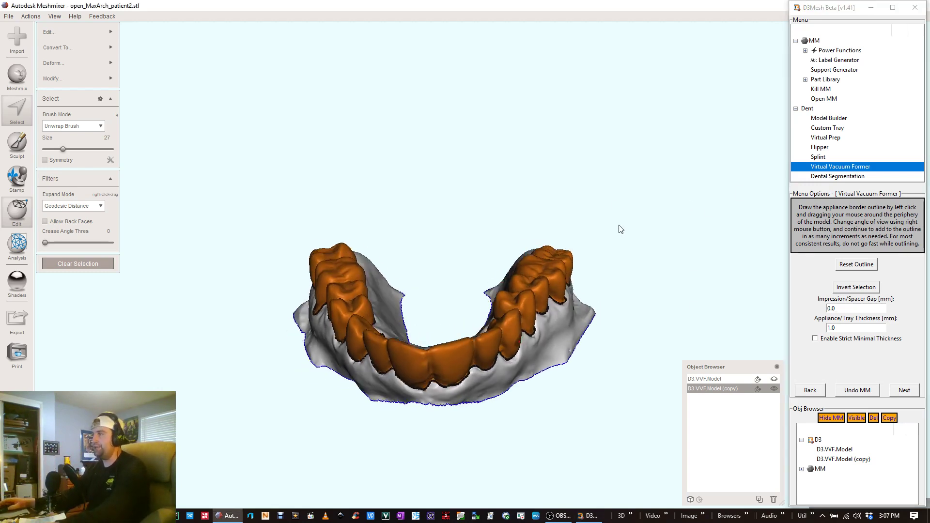
pyautogui.moveTo(621, 229); pyautogui.dragTo(656, 236, button='right')
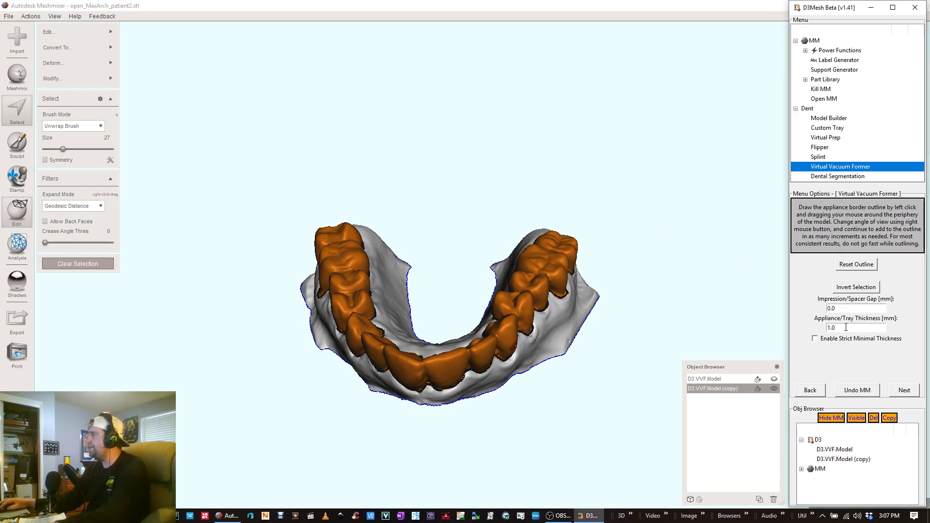
pyautogui.doubleClick(871, 328)
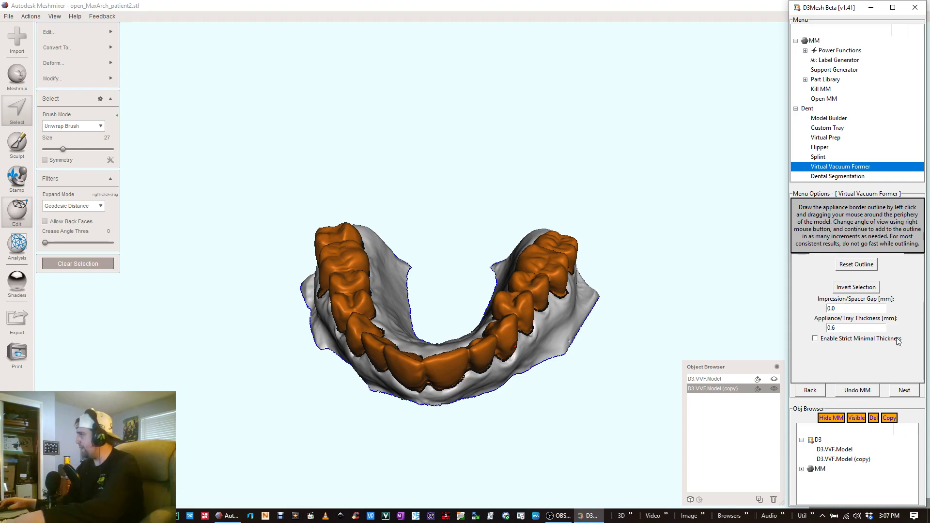
# Enable strict minimal thickness for the 0.6 mm appliance and generate the appliance surface from the outlined teeth.
pyautogui.write('6')
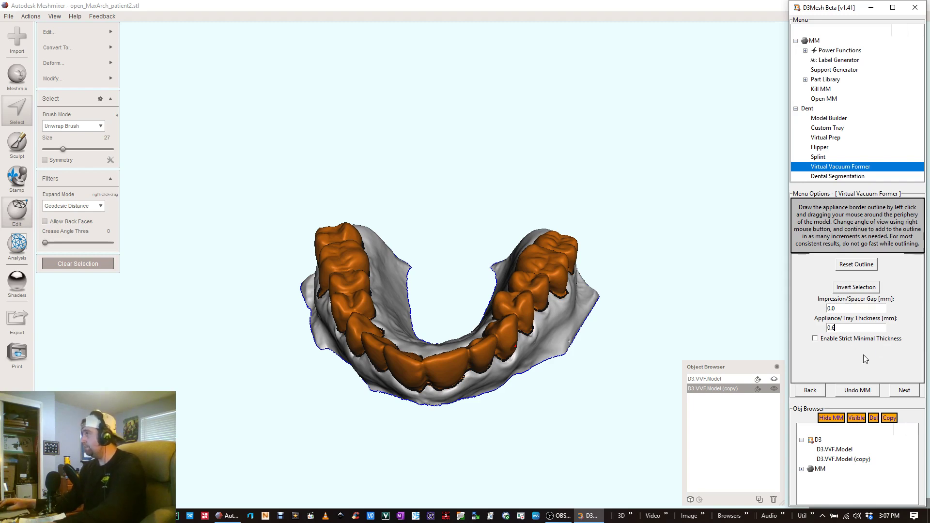
pyautogui.moveTo(682, 303); pyautogui.dragTo(695, 285, button='right')
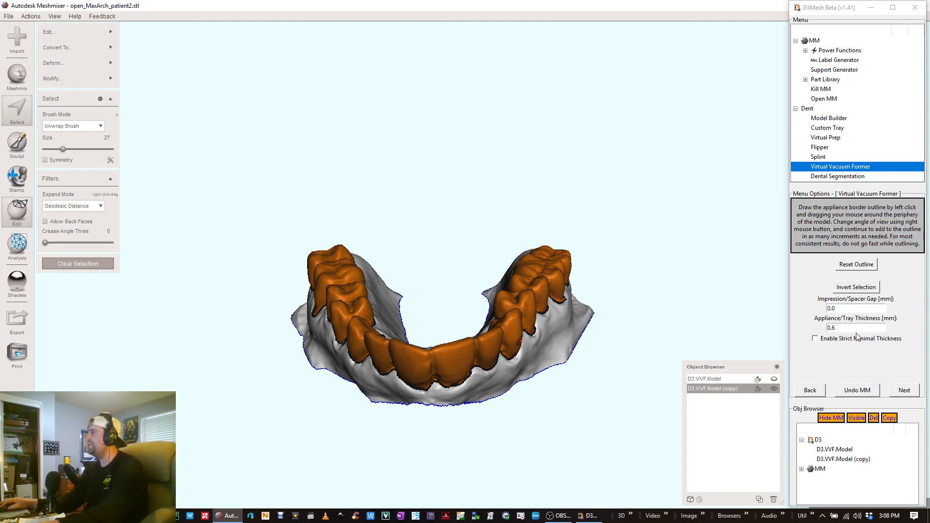
pyautogui.moveTo(438, 248); pyautogui.dragTo(525, 266, button='right')
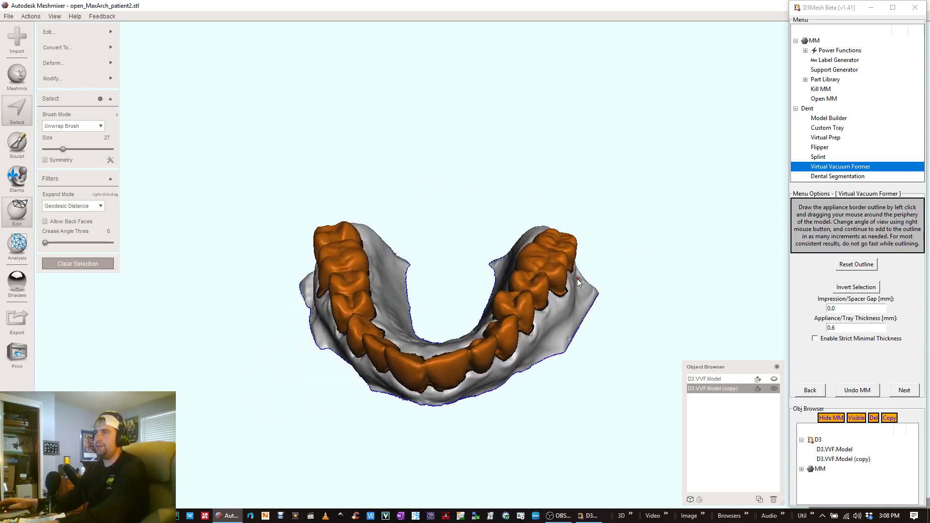
pyautogui.click(816, 339)
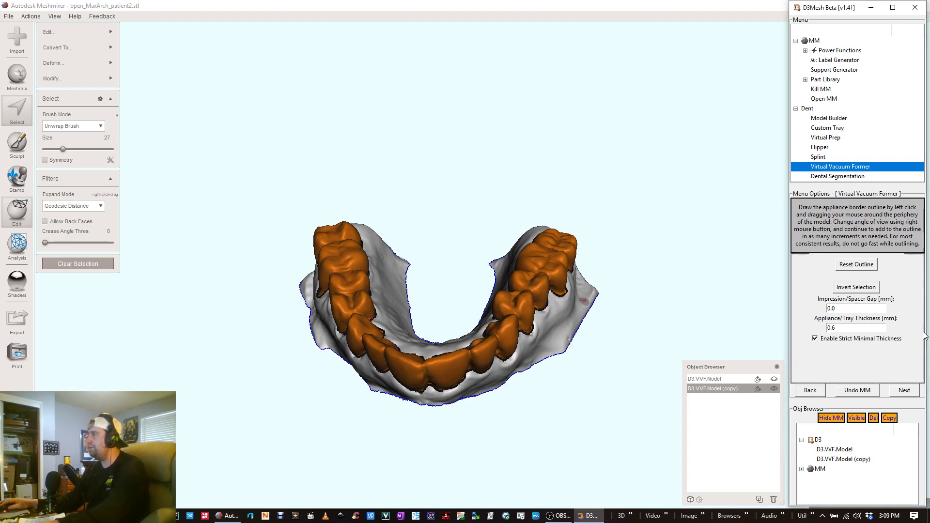
pyautogui.moveTo(640, 341); pyautogui.dragTo(654, 296, button='right')
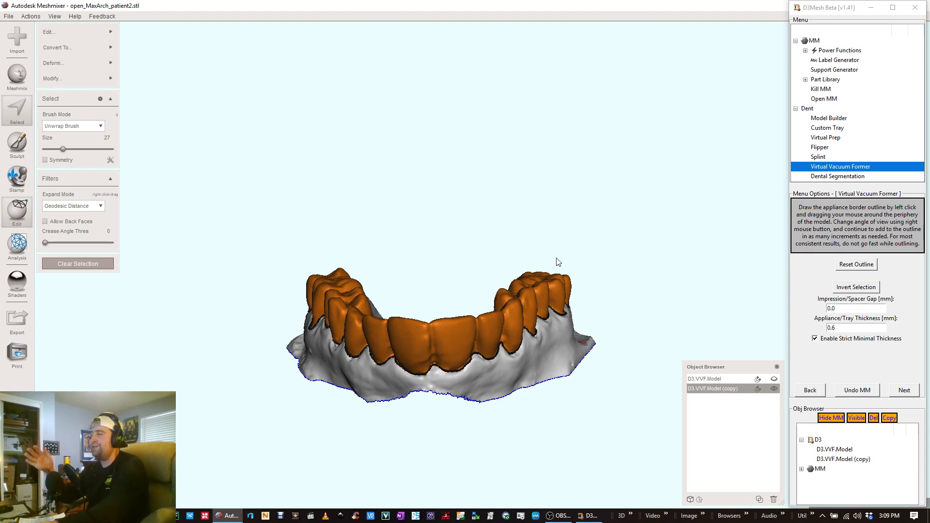
pyautogui.click(836, 328)
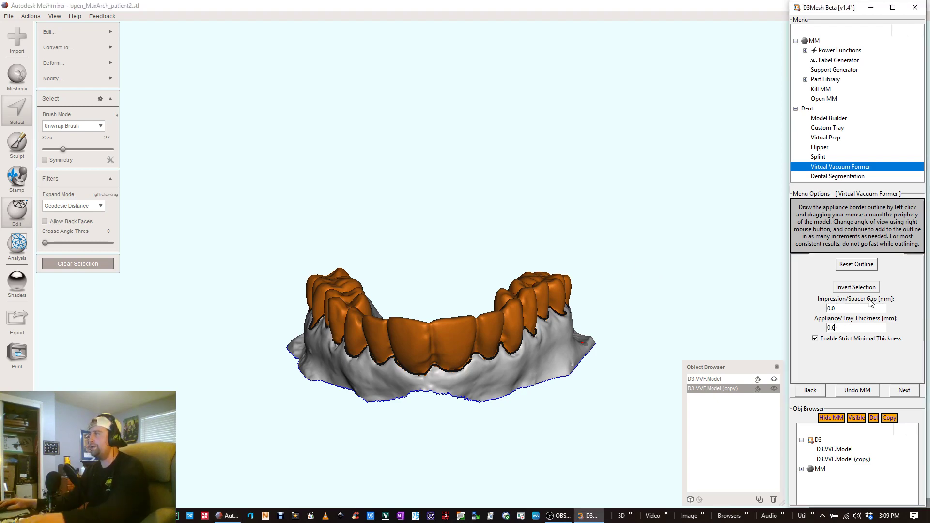
pyautogui.moveTo(535, 245); pyautogui.dragTo(557, 259, button='right')
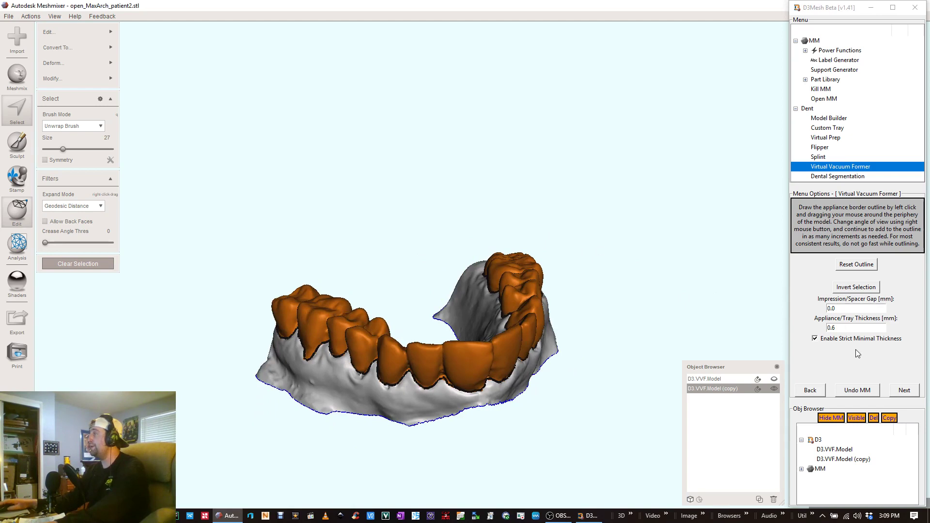
pyautogui.click(904, 390)
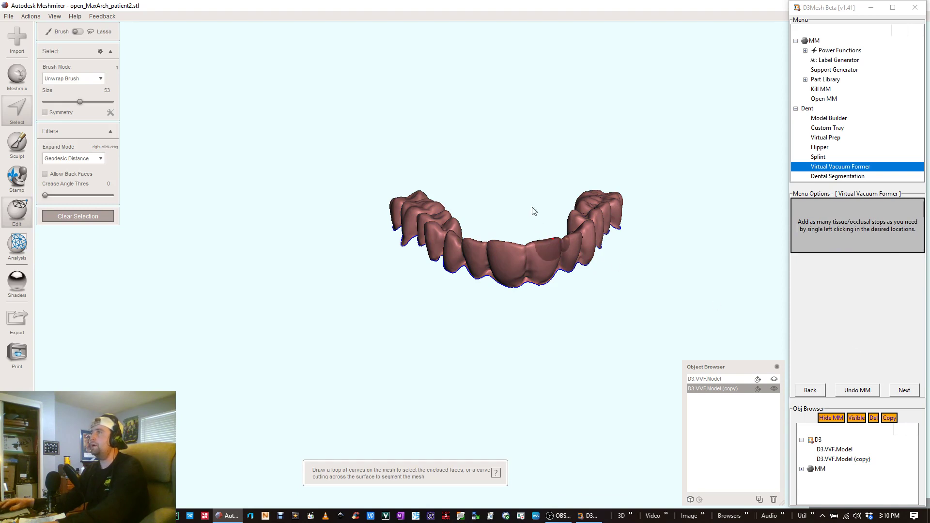
# Inspect the trimmed tooth surface from several angles and continue without adding any tissue or occlusal stops.
pyautogui.moveTo(527, 137); pyautogui.dragTo(488, 188, button='middle')
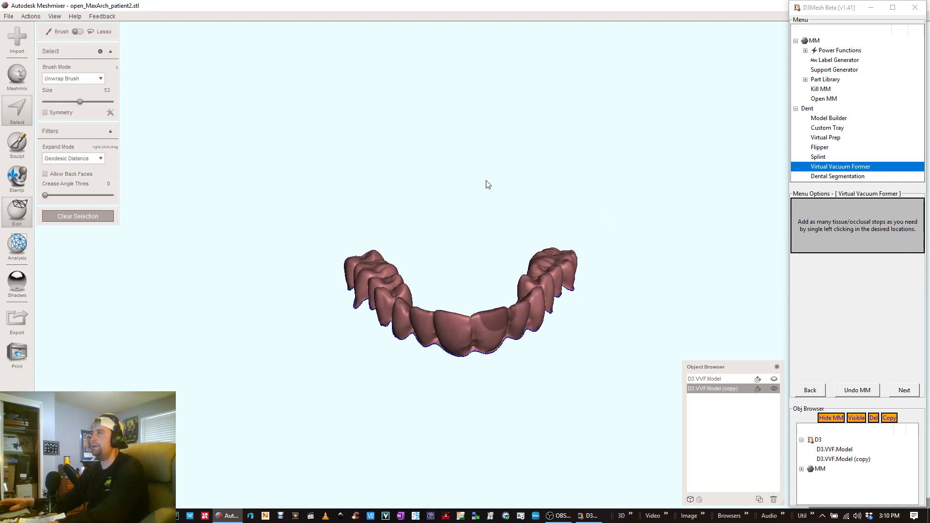
pyautogui.moveTo(487, 185); pyautogui.dragTo(454, 244, button='right')
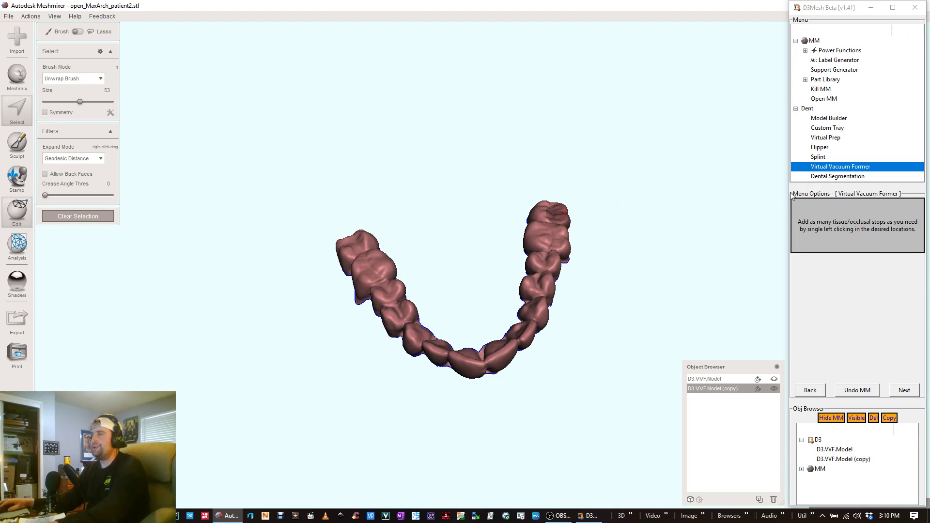
pyautogui.moveTo(591, 184); pyautogui.dragTo(553, 193, button='right')
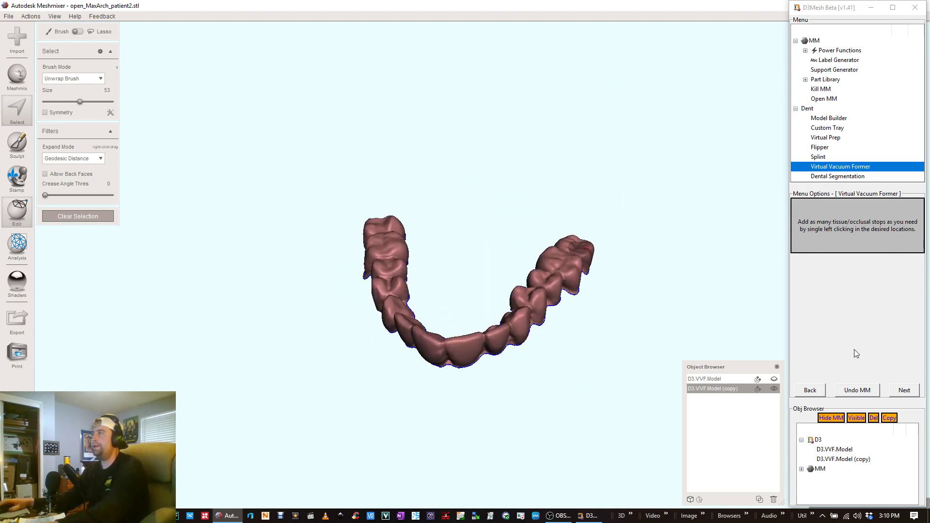
pyautogui.click(904, 390)
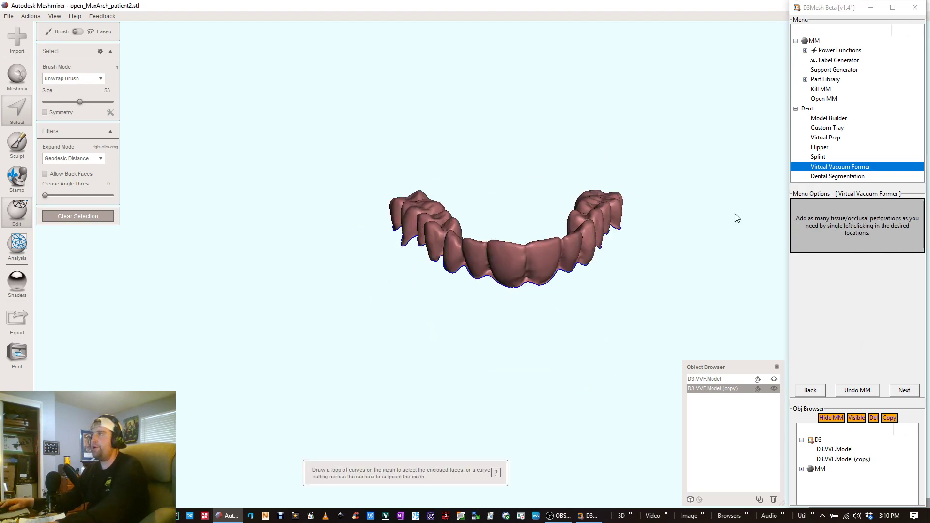
# Set the selection brush size to 17 and examine the outer gum-line border for places that need perforations.
pyautogui.moveTo(736, 218); pyautogui.dragTo(653, 237, button='right')
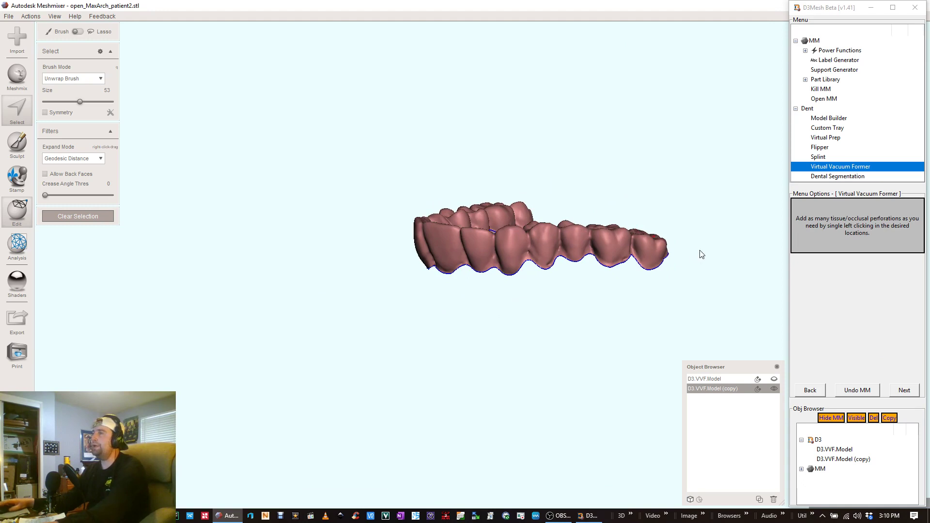
pyautogui.scroll(5, 716, 261)
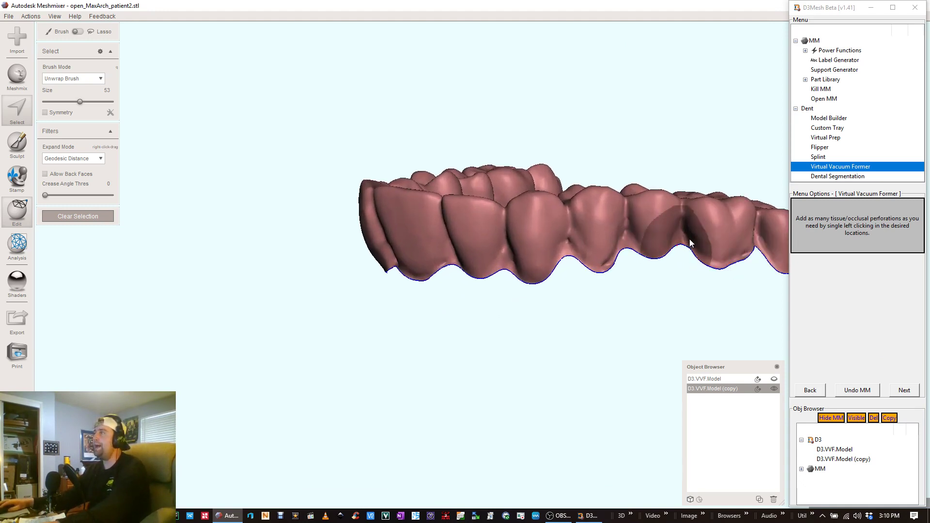
pyautogui.moveTo(687, 228); pyautogui.dragTo(547, 236, button='right')
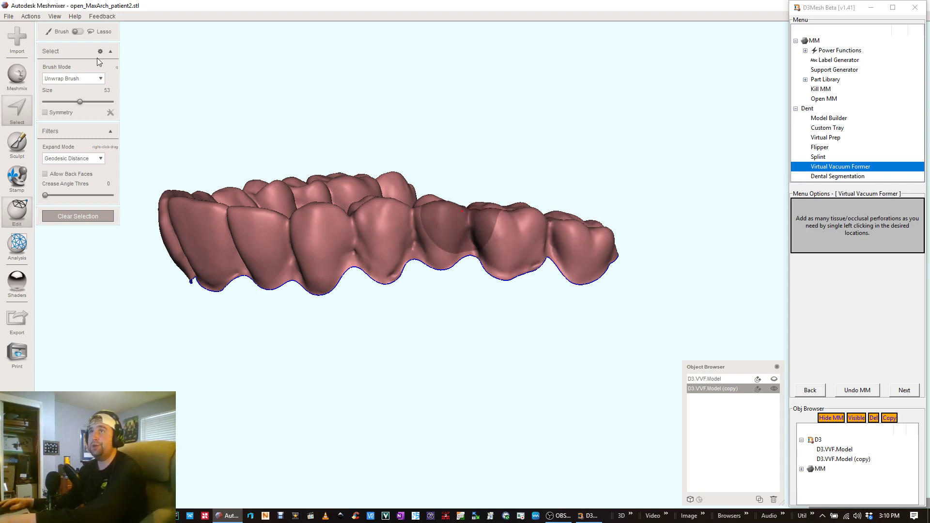
pyautogui.moveTo(80, 102); pyautogui.dragTo(56, 104)
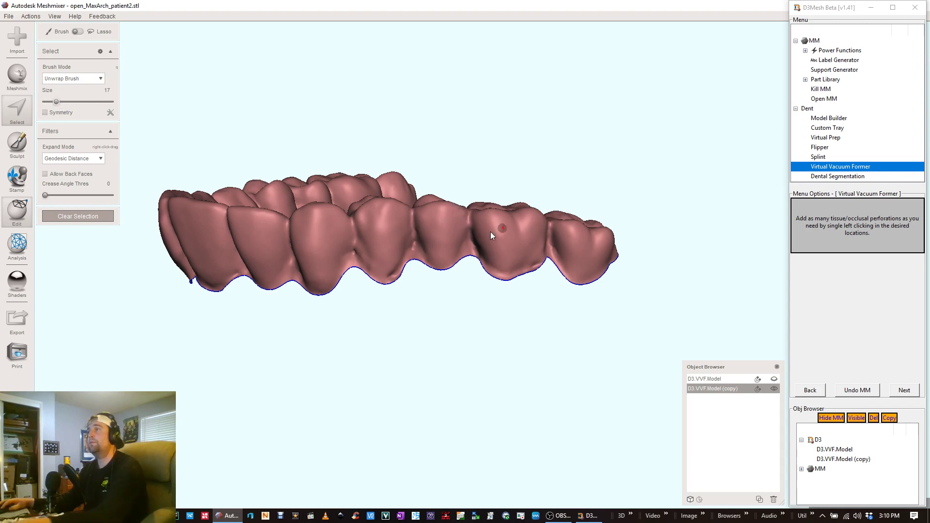
pyautogui.moveTo(467, 251); pyautogui.dragTo(433, 261, button='right')
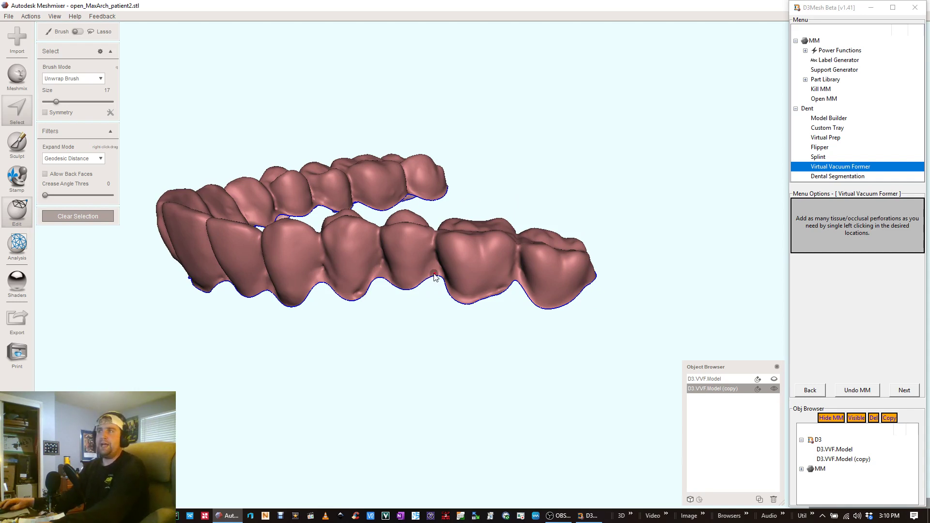
pyautogui.moveTo(455, 274); pyautogui.dragTo(474, 251, button='right')
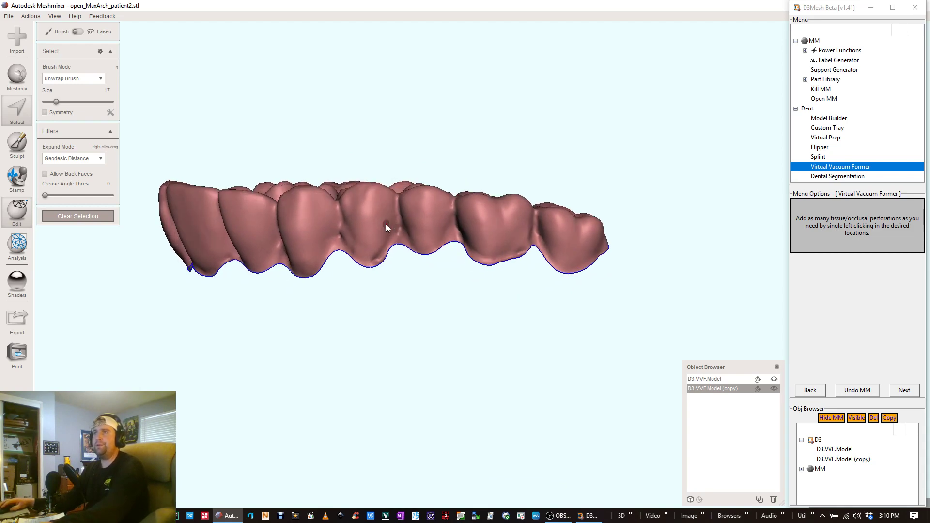
pyautogui.moveTo(386, 226); pyautogui.dragTo(560, 216, button='right')
# Paint a perforation patch along the outer gum edge of the molar just in front of the rearmost one.
pyautogui.moveTo(508, 239); pyautogui.dragTo(557, 259, button='right')
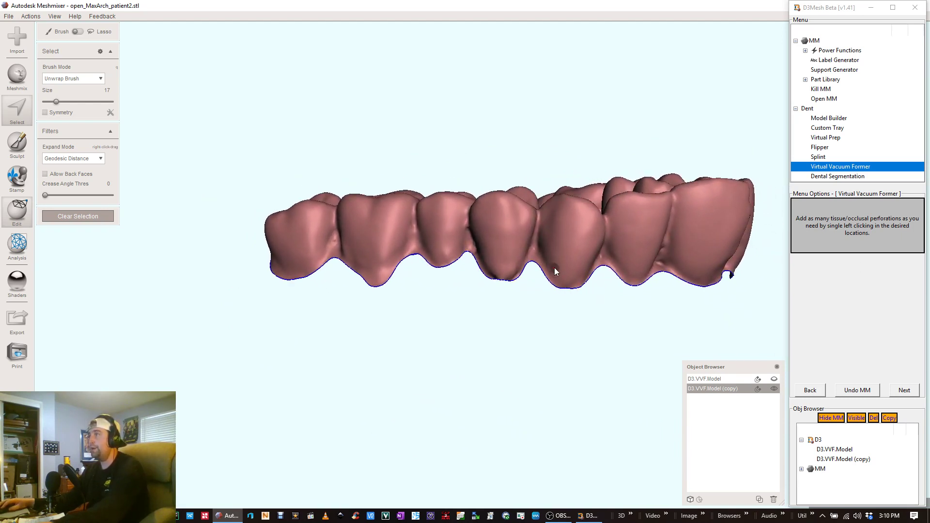
pyautogui.click(532, 257)
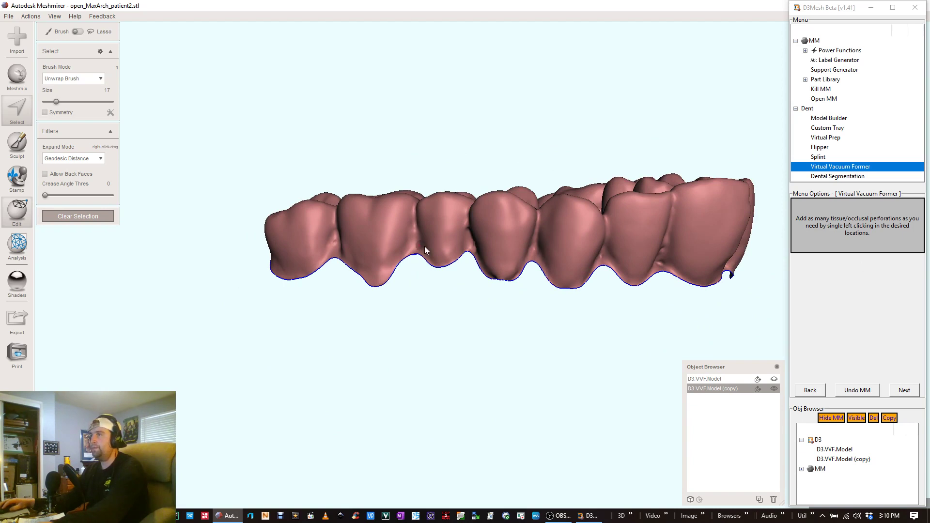
pyautogui.moveTo(424, 246)
pyautogui.mouseDown(button='right')
pyautogui.moveTo(446, 255)
pyautogui.moveTo(586, 248)
pyautogui.mouseUp(button='right')
pyautogui.click(597, 252)
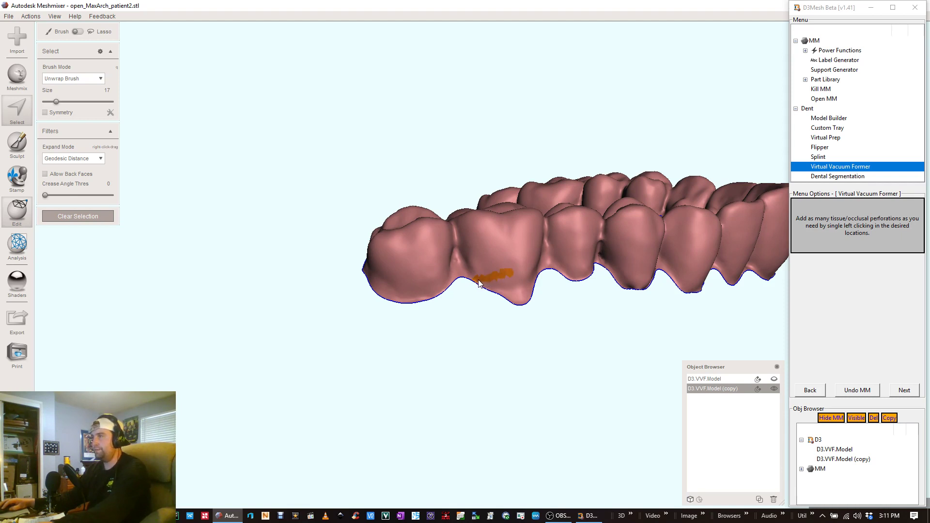
pyautogui.moveTo(478, 285)
pyautogui.mouseDown()
pyautogui.moveTo(501, 286)
pyautogui.moveTo(495, 272)
pyautogui.moveTo(473, 282)
pyautogui.moveTo(507, 270)
pyautogui.mouseUp()
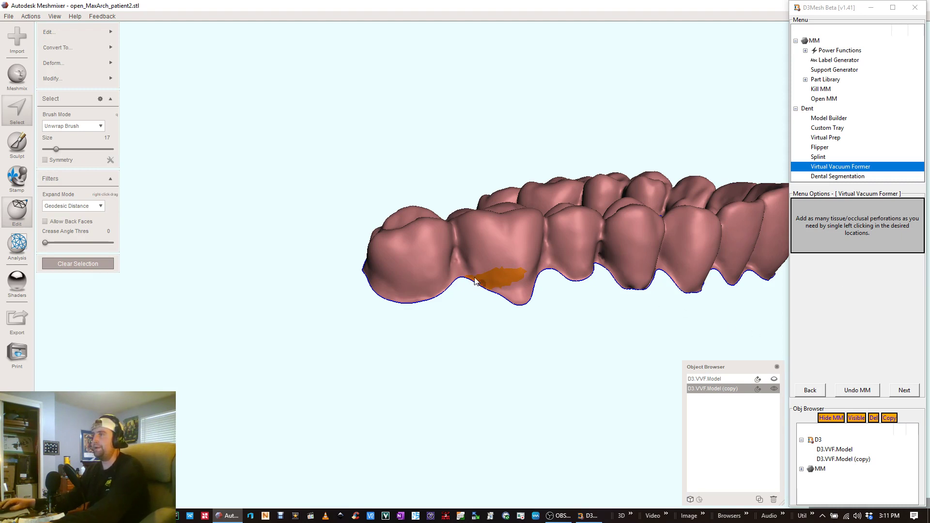
pyautogui.click(389, 246)
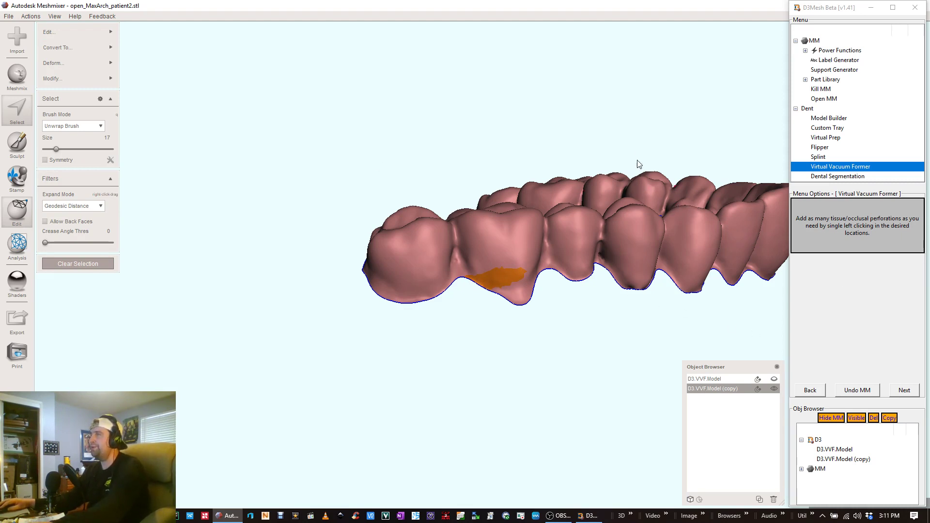
pyautogui.moveTo(636, 163); pyautogui.dragTo(600, 119, button='right')
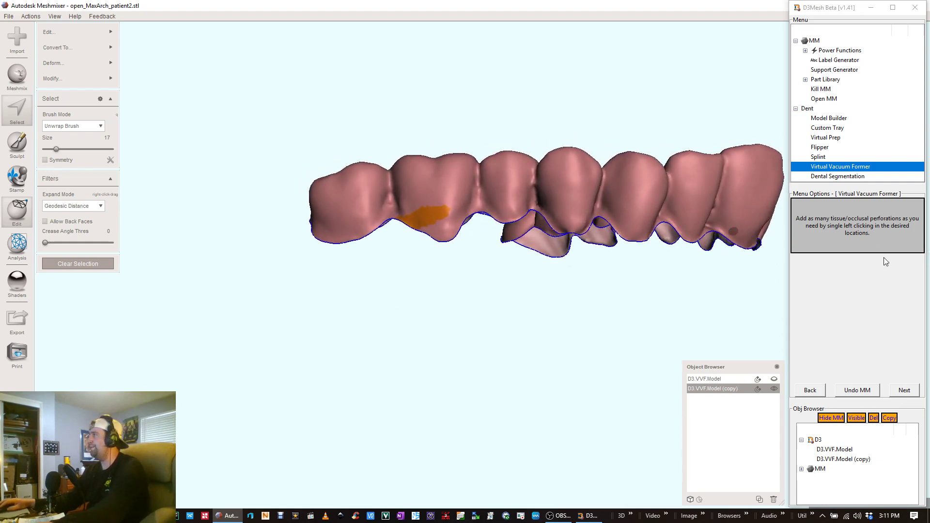
# Apply the painted perforation and accept the border smoothing to finish building the solid appliance.
pyautogui.click(903, 392)
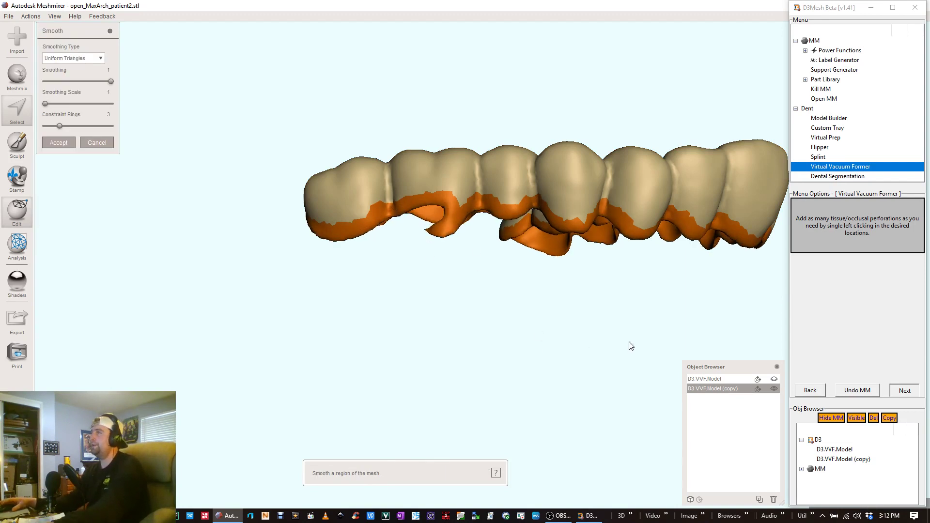
pyautogui.press('Return')
pyautogui.doubleClick(434, 227)
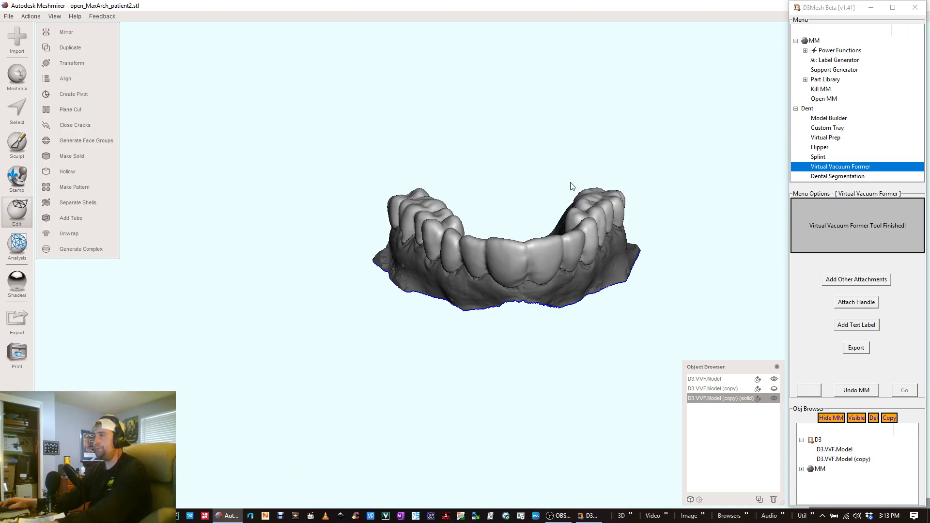
# Examine the fit of the finished appliance on the arch model from the front, side, back and biting surfaces.
pyautogui.moveTo(521, 148); pyautogui.dragTo(488, 270, button='right')
pyautogui.moveTo(459, 302); pyautogui.dragTo(561, 233, button='right')
pyautogui.moveTo(434, 185); pyautogui.dragTo(489, 147, button='right')
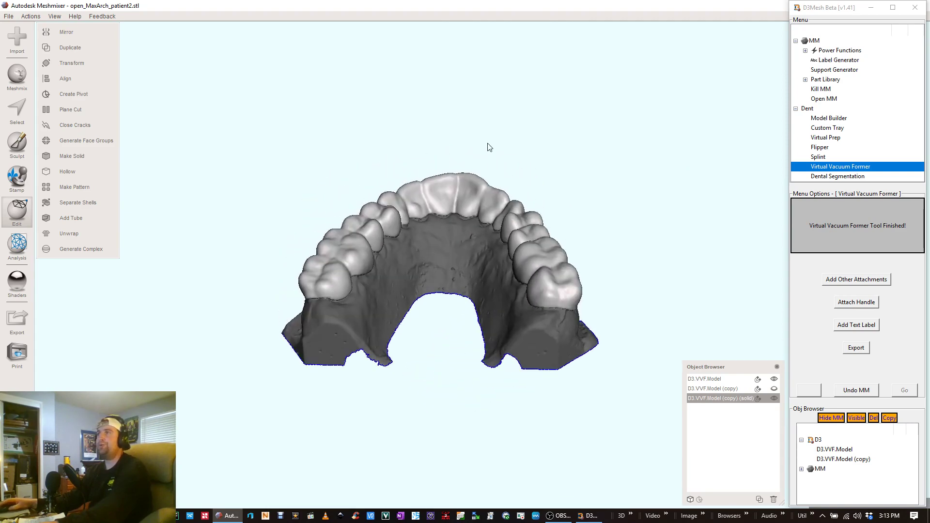
pyautogui.moveTo(500, 187); pyautogui.dragTo(272, 212, button='right')
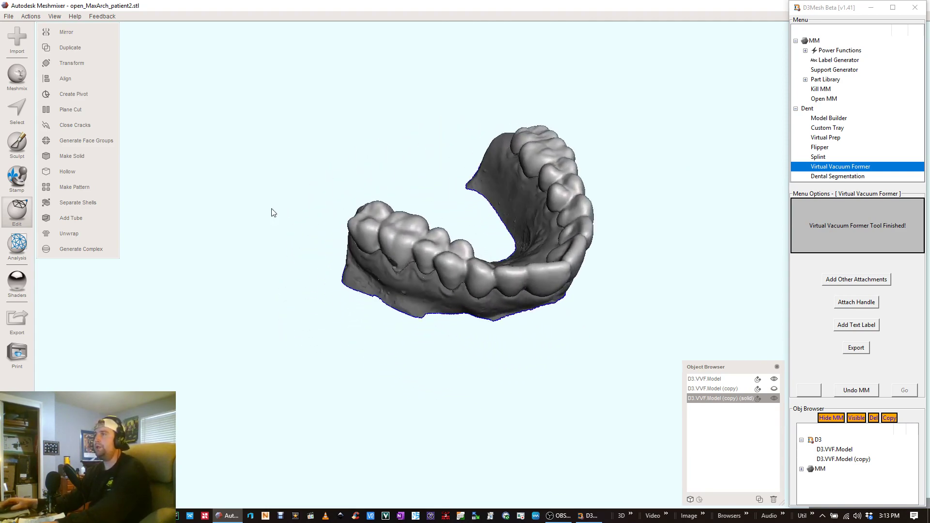
pyautogui.moveTo(558, 128); pyautogui.dragTo(526, 104, button='right')
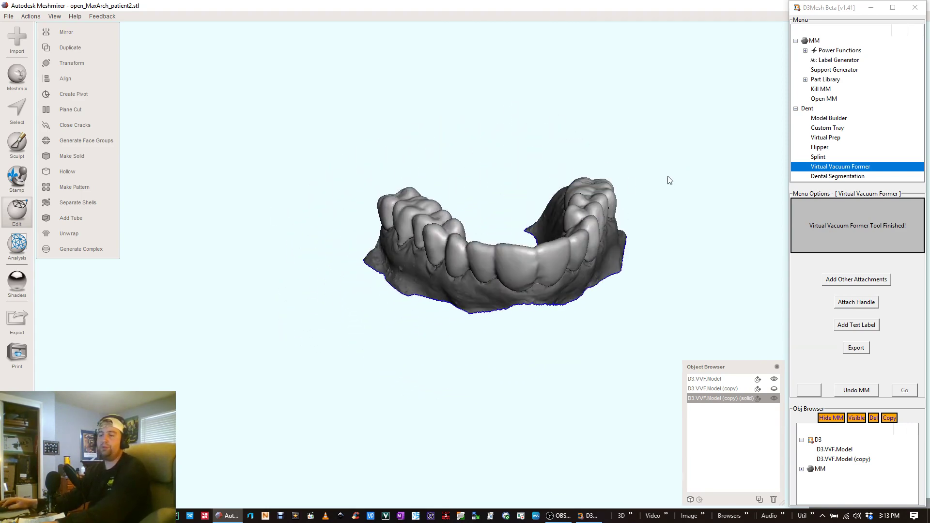
pyautogui.scroll(2, 584, 244)
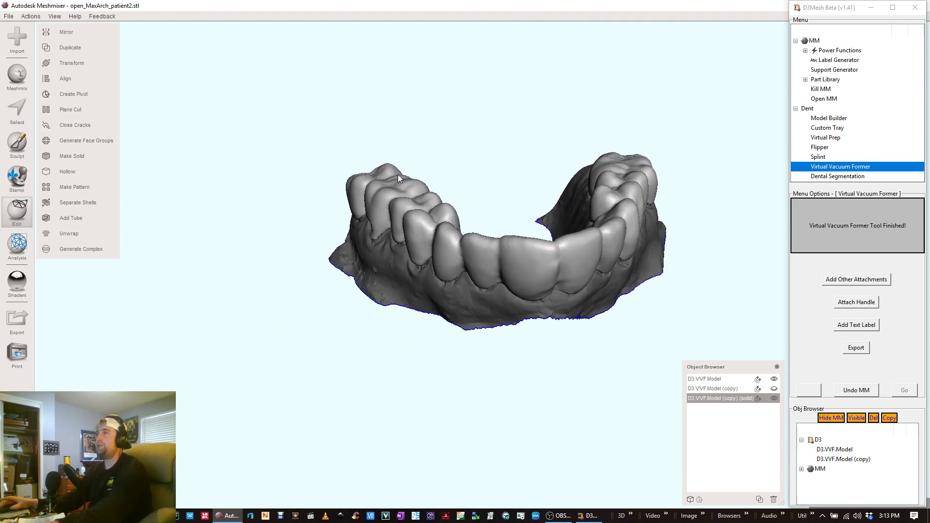
pyautogui.moveTo(398, 178); pyautogui.dragTo(504, 192, button='right')
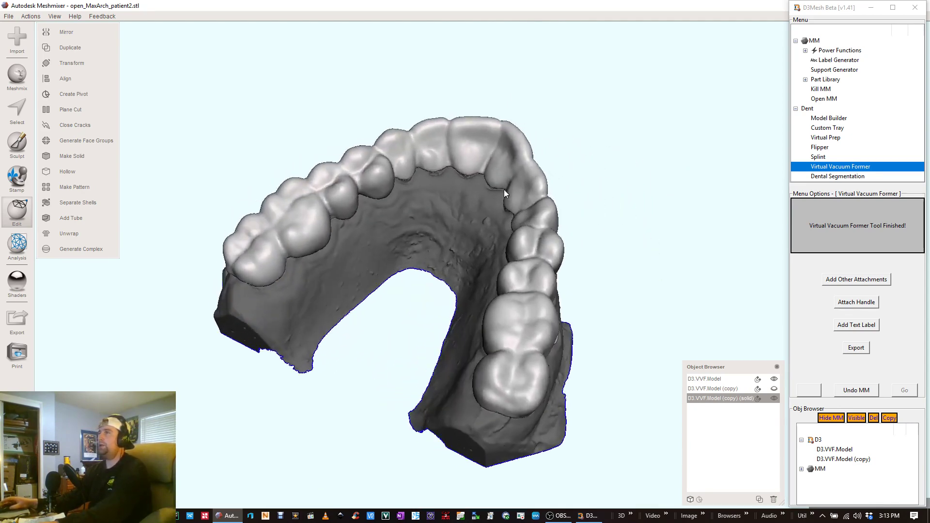
pyautogui.moveTo(470, 129); pyautogui.dragTo(466, 232, button='right')
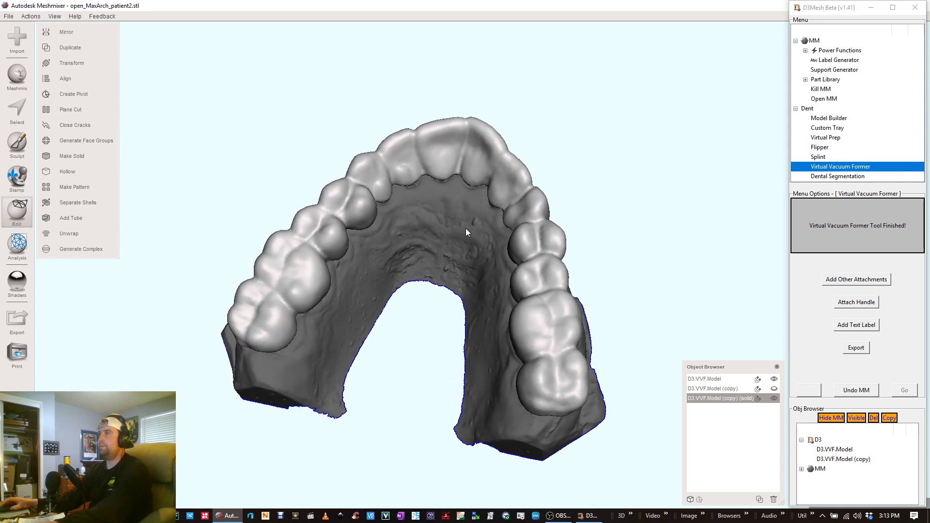
# Hide the original arch model, D3.VVF.Model, and examine the inner surface of the finished appliance.
pyautogui.press('s')
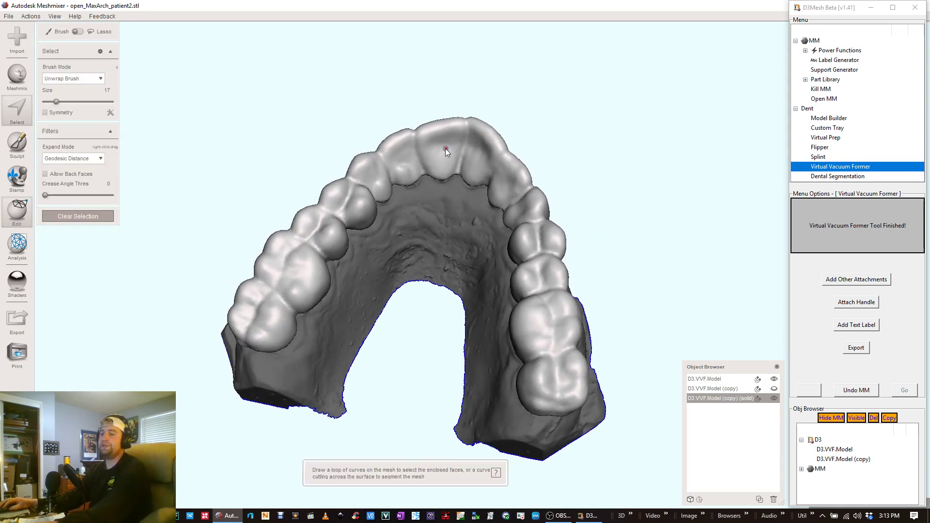
pyautogui.moveTo(449, 147); pyautogui.dragTo(445, 180, button='right')
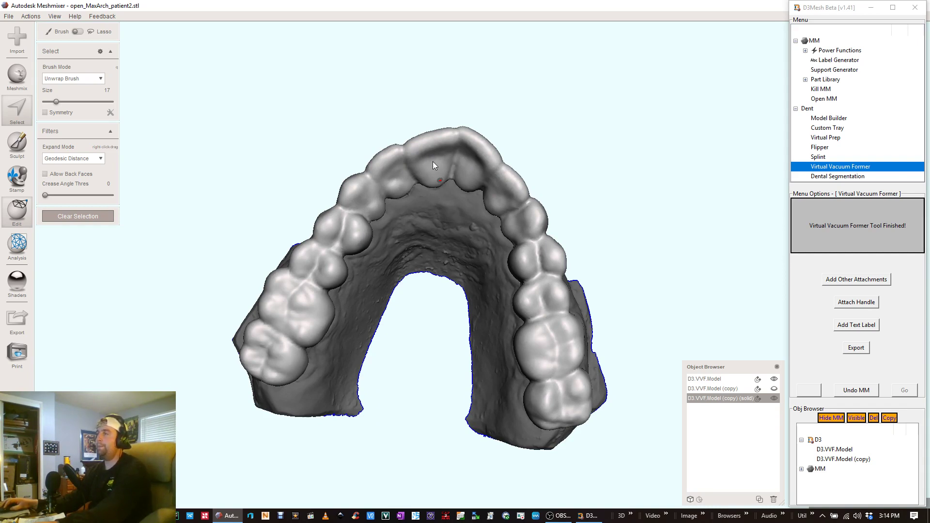
pyautogui.click(773, 379)
pyautogui.moveTo(662, 238); pyautogui.dragTo(378, 174, button='right')
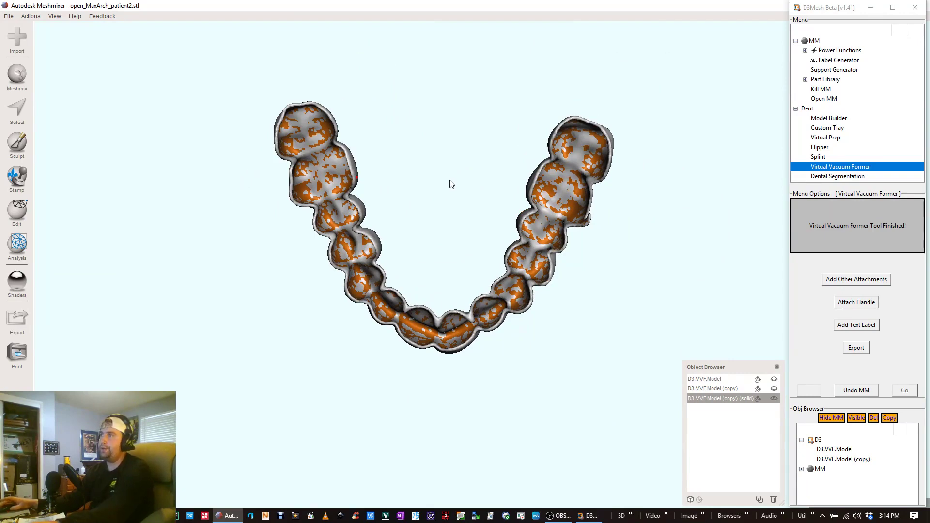
# Inspect the appliance's inner tooth pockets, orange-coloured areas and trimmed gum edge around the whole arch and from the side.
pyautogui.moveTo(380, 125); pyautogui.dragTo(189, 91, button='right')
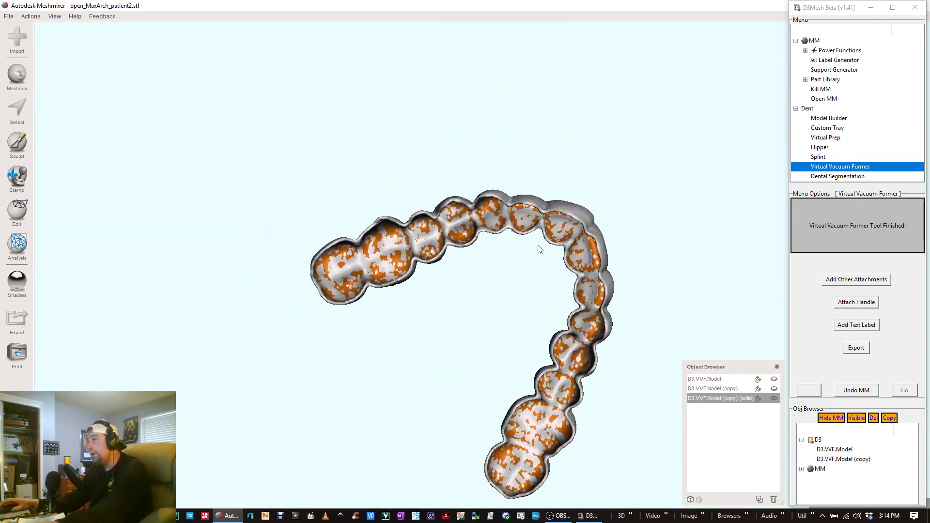
pyautogui.moveTo(540, 249); pyautogui.dragTo(272, 117, button='right')
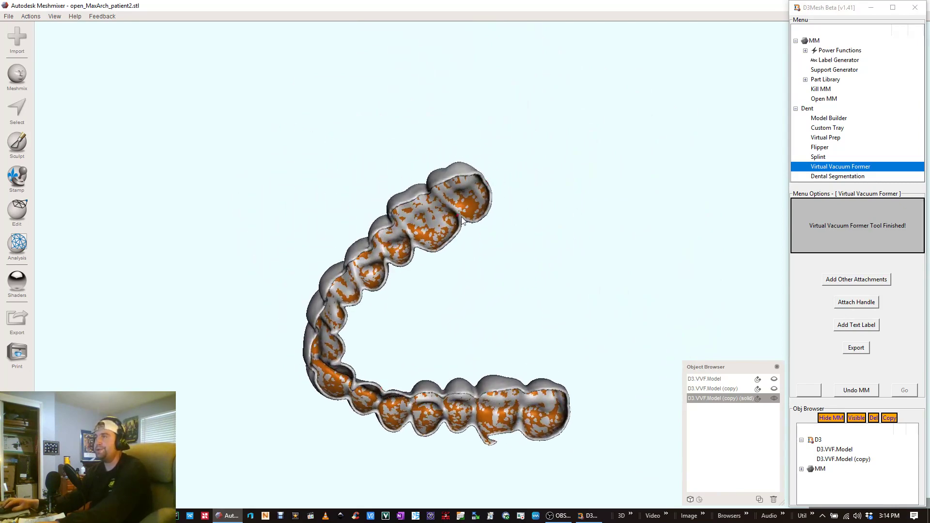
pyautogui.scroll(3, 461, 218)
pyautogui.moveTo(444, 215); pyautogui.dragTo(482, 159, button='middle')
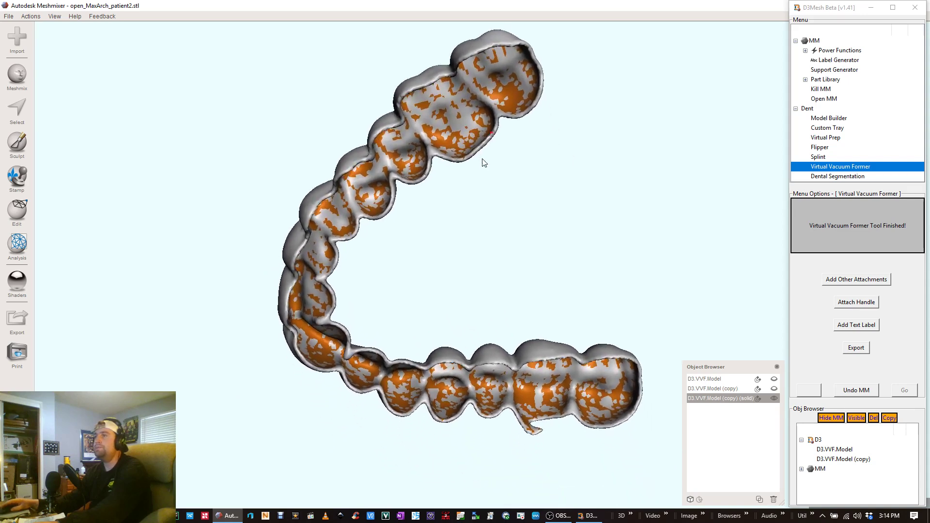
pyautogui.moveTo(482, 159); pyautogui.dragTo(398, 147, button='right')
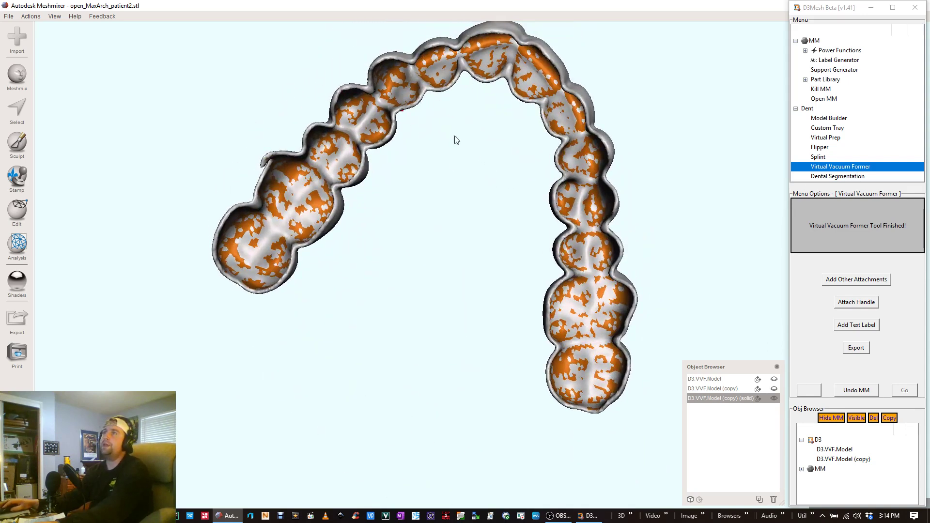
pyautogui.moveTo(477, 162); pyautogui.dragTo(446, 181, button='middle')
pyautogui.moveTo(725, 236); pyautogui.dragTo(413, 115, button='right')
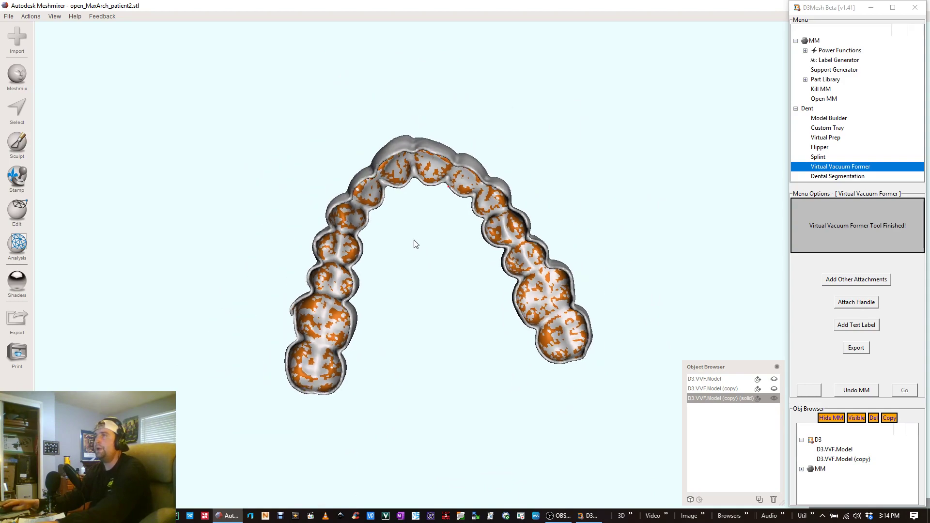
pyautogui.moveTo(415, 245); pyautogui.dragTo(562, 120, button='right')
pyautogui.moveTo(474, 130); pyautogui.dragTo(557, 241, button='right')
# Clear the orange face-group colouring from the inner surface of the finished solid appliance.
pyautogui.press('s')
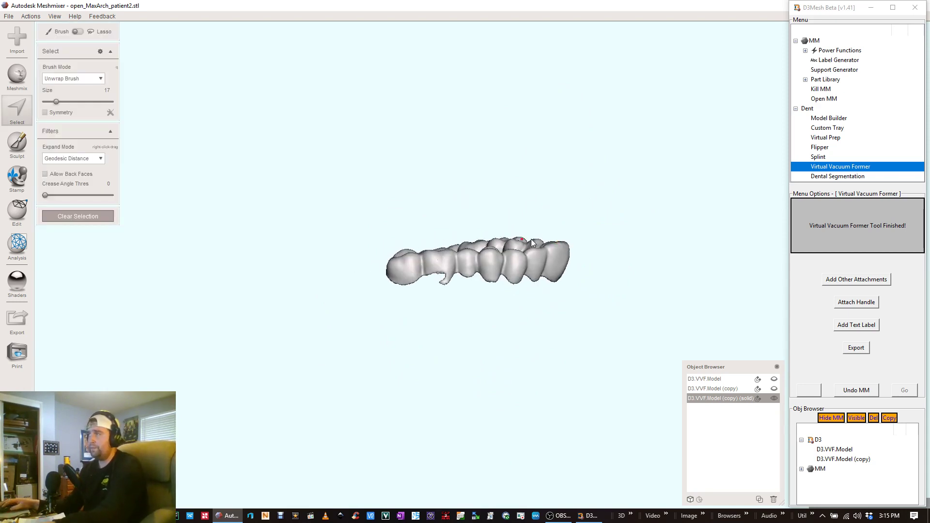
pyautogui.click(68, 214)
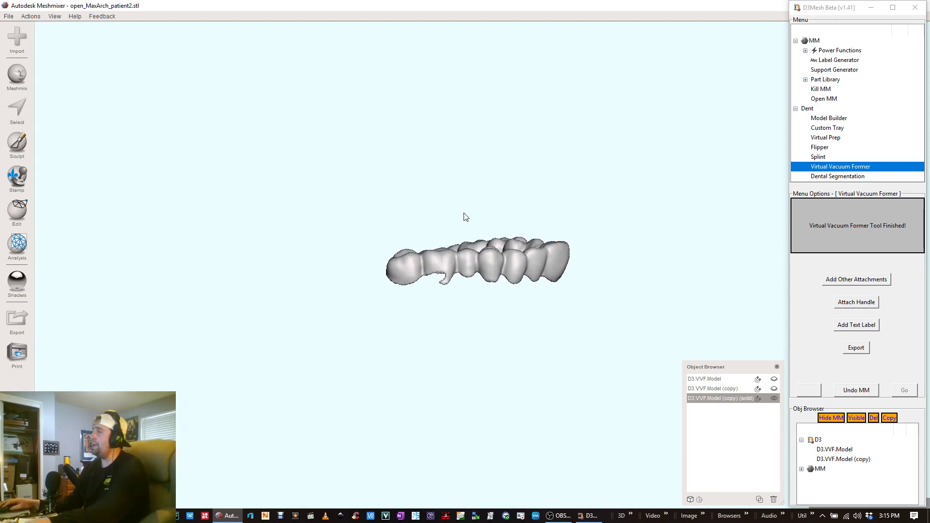
pyautogui.hotkey('ctrl', 't')
pyautogui.moveTo(506, 252); pyautogui.dragTo(450, 248)
pyautogui.click(59, 248)
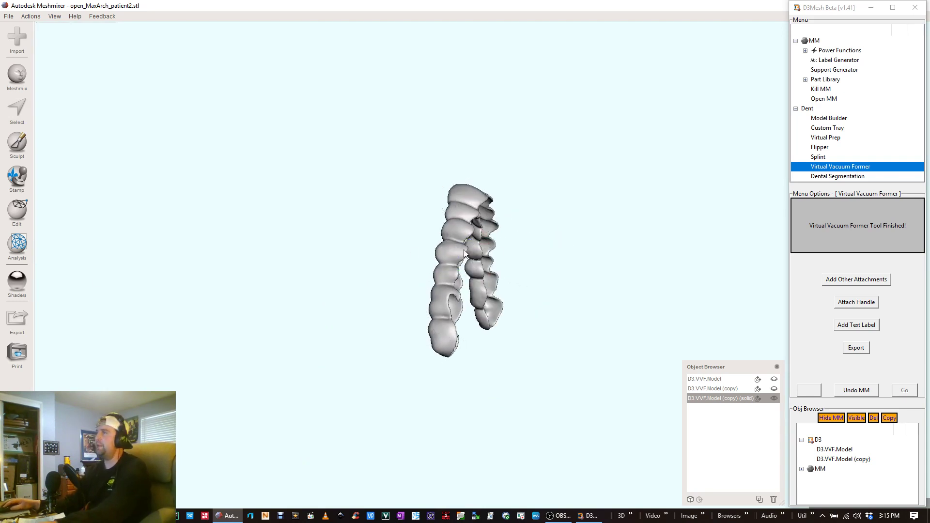
# Examine the uniformly grey appliance from the inside, the back, the front teeth and the biting surfaces.
pyautogui.moveTo(465, 253); pyautogui.dragTo(469, 191, button='right')
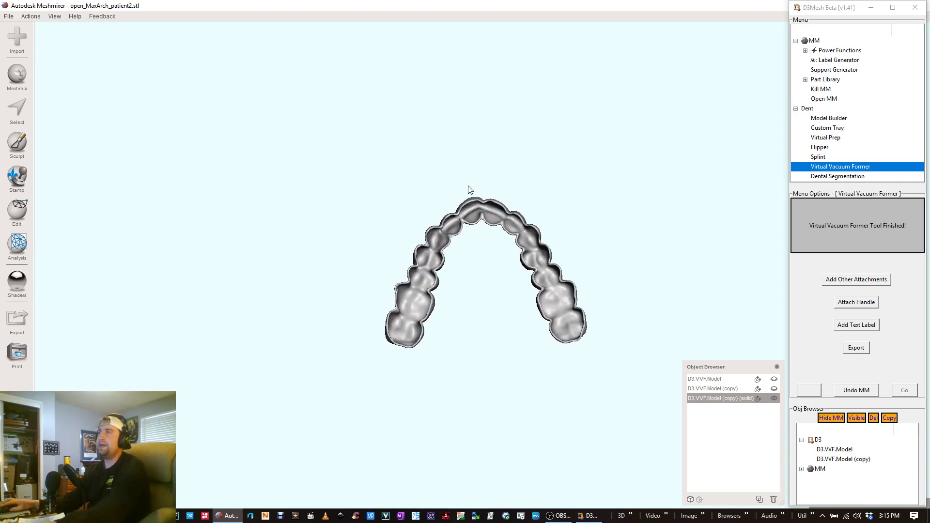
pyautogui.scroll(5, 445, 191)
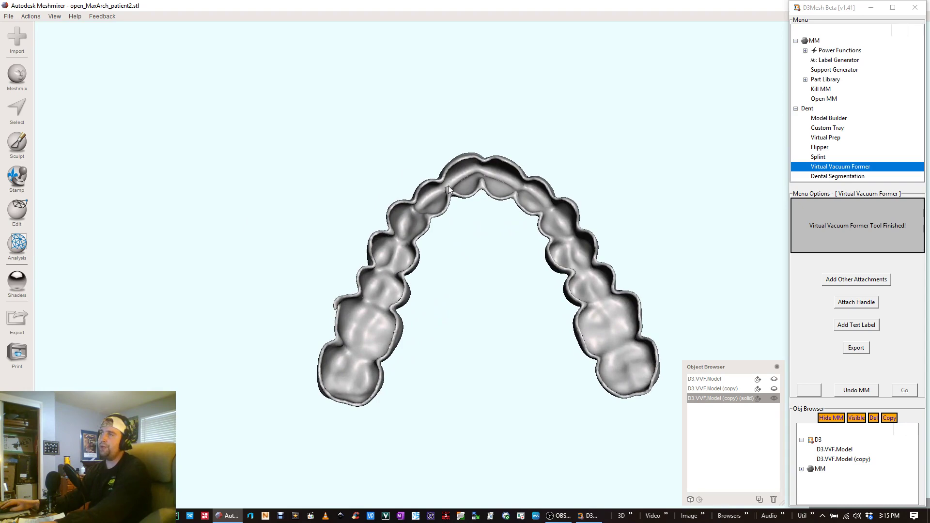
pyautogui.moveTo(562, 223); pyautogui.dragTo(559, 293, button='right')
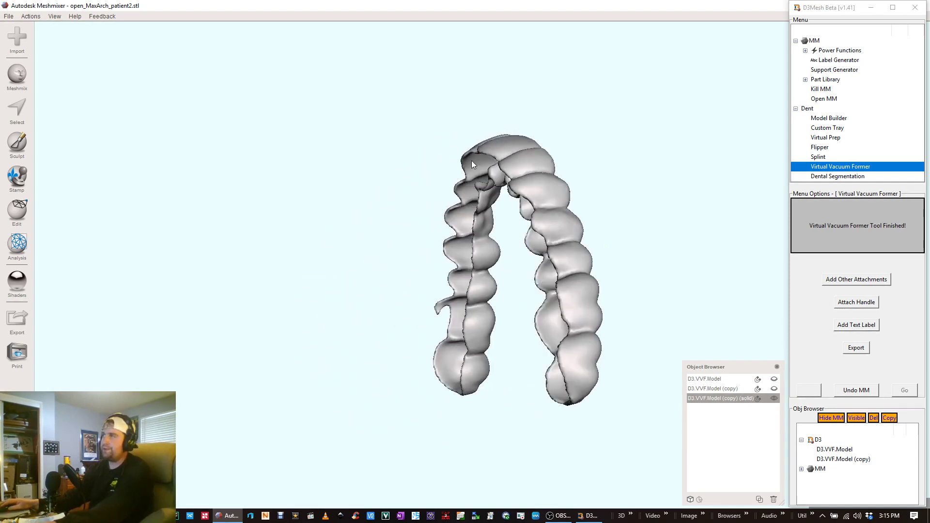
pyautogui.moveTo(597, 144); pyautogui.dragTo(511, 171, button='right')
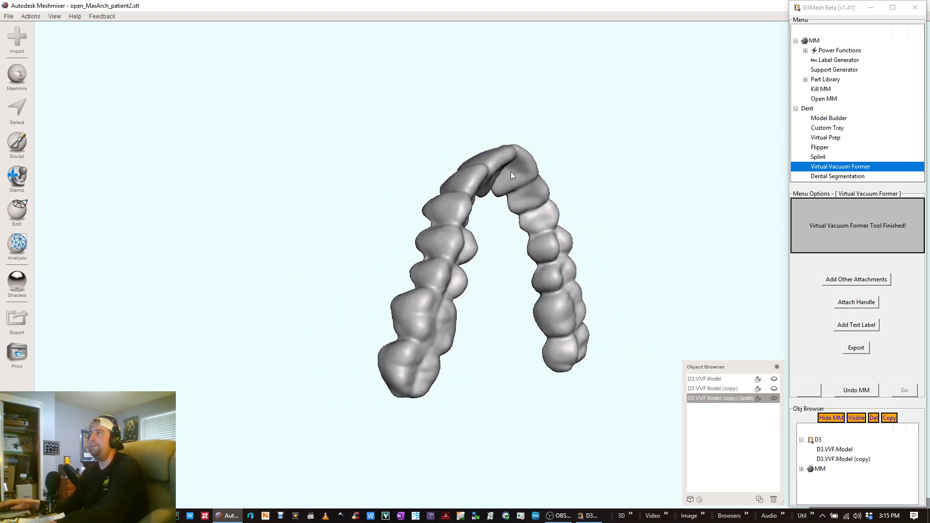
pyautogui.scroll(-3, 511, 171)
pyautogui.moveTo(464, 189)
pyautogui.mouseDown(button='right')
pyautogui.moveTo(579, 162)
pyautogui.moveTo(554, 267)
pyautogui.moveTo(631, 266)
pyautogui.moveTo(467, 203)
pyautogui.mouseUp(button='right')
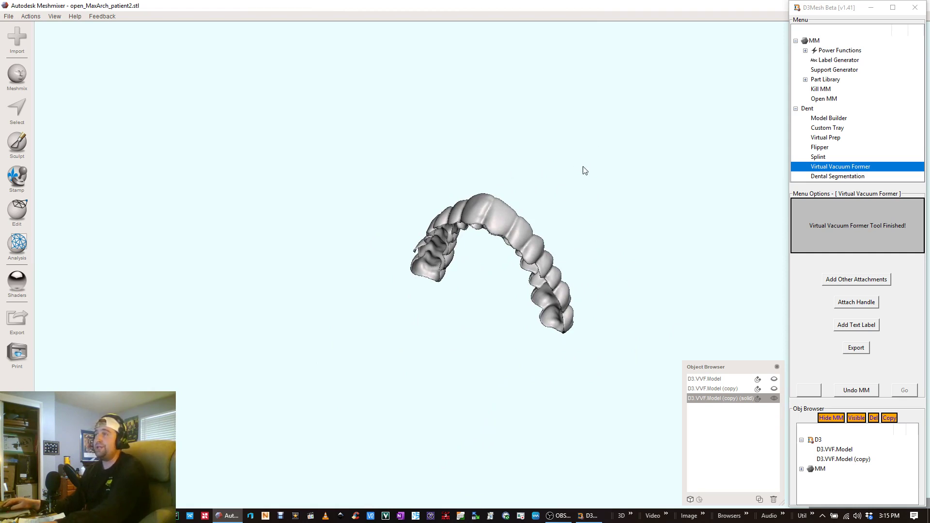
pyautogui.moveTo(553, 192); pyautogui.dragTo(573, 192, button='right')
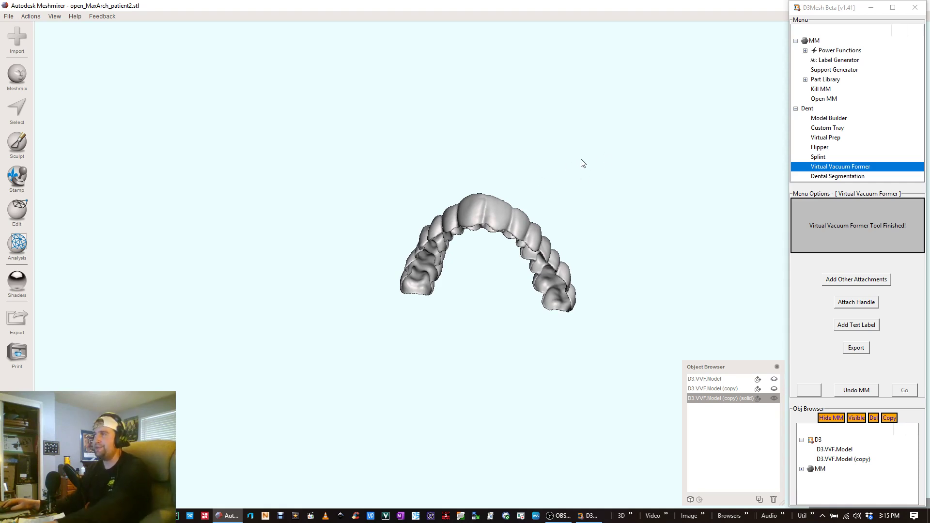
pyautogui.moveTo(460, 219); pyautogui.dragTo(463, 198, button='right')
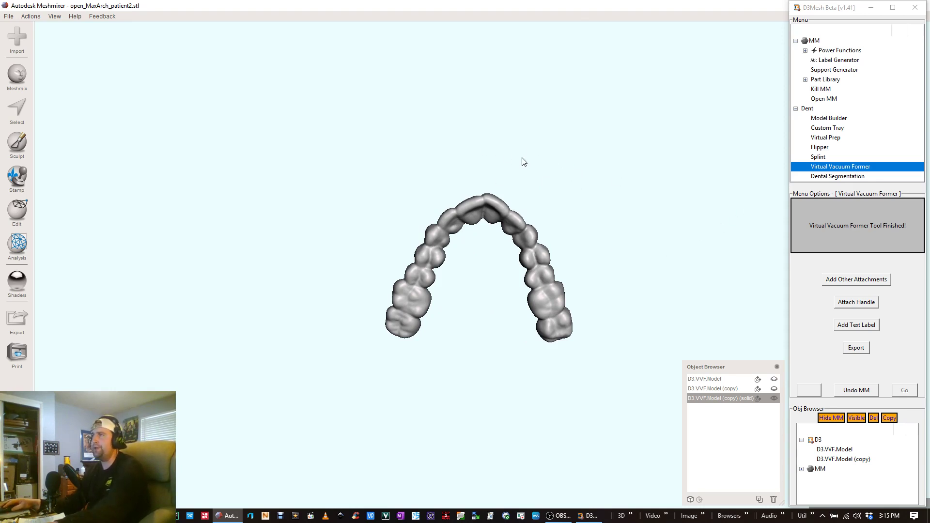
pyautogui.moveTo(463, 155); pyautogui.dragTo(566, 227, button='right')
pyautogui.moveTo(516, 182); pyautogui.dragTo(554, 236, button='right')
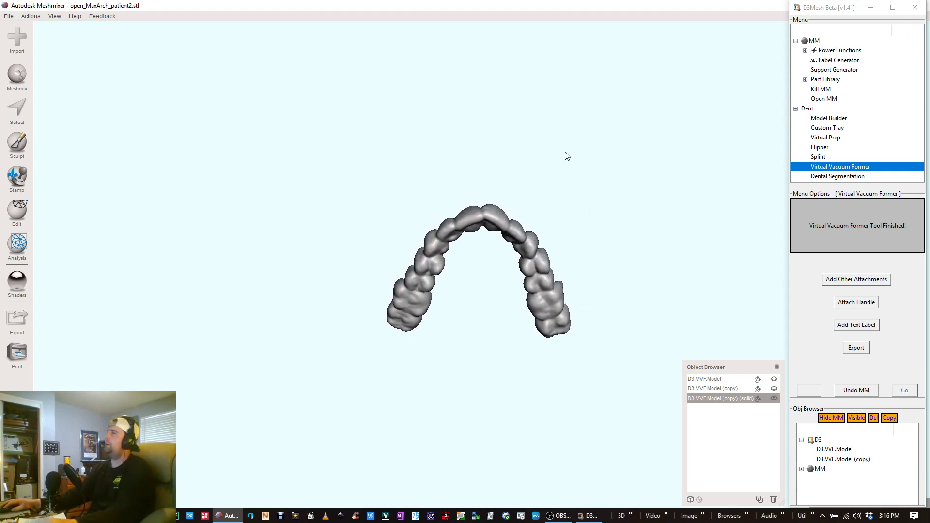